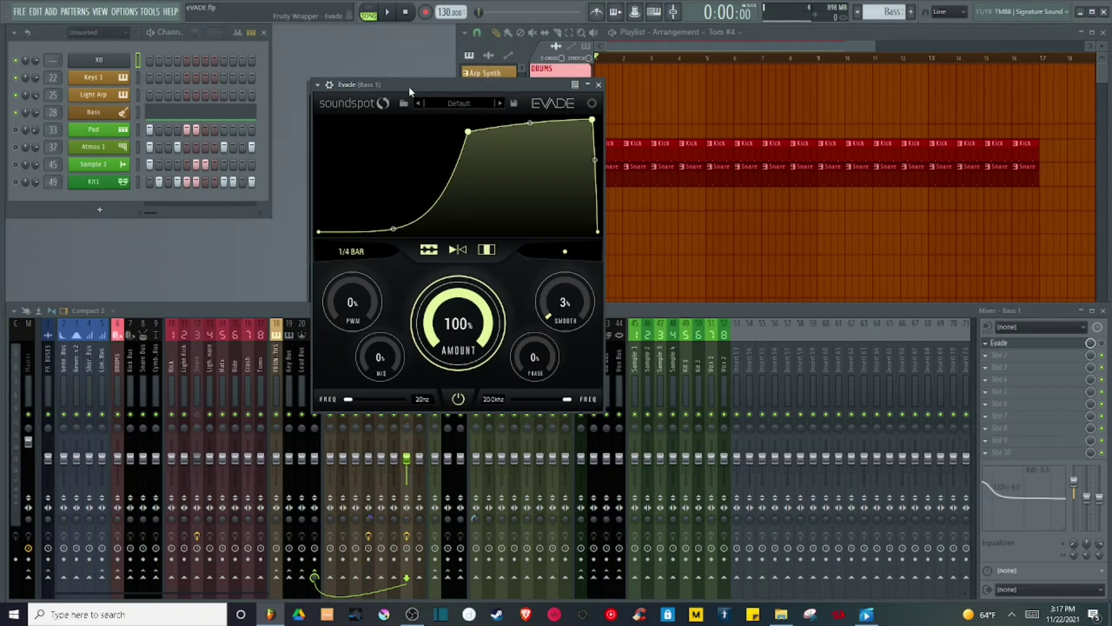
# Step: Audition the Bass 1 Evade effect by playing and stopping the song twice
pyautogui.press('space')
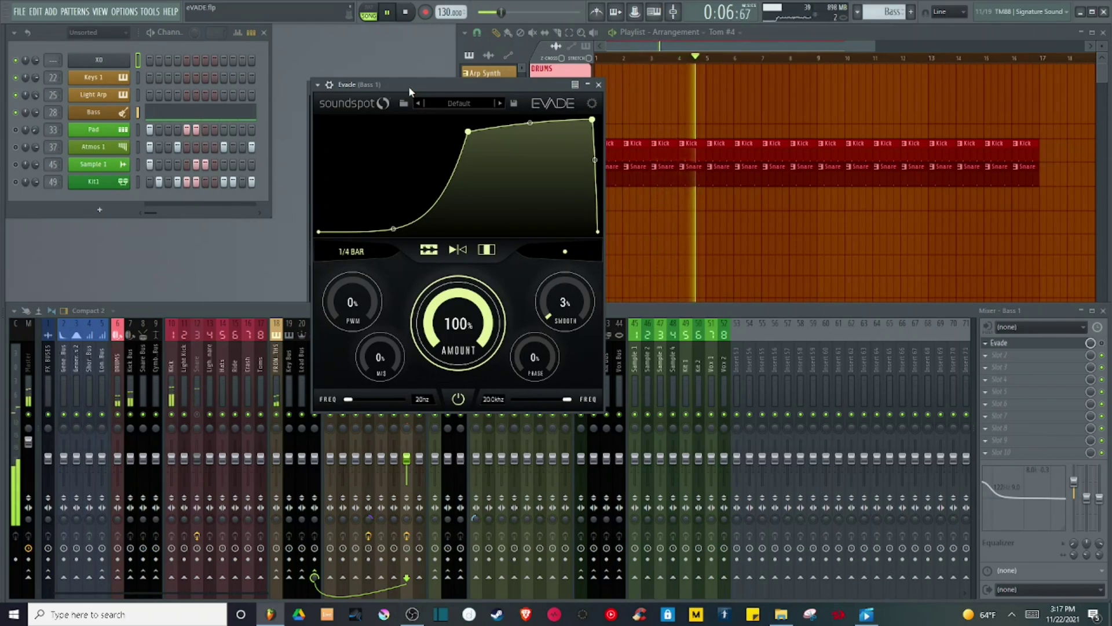
pyautogui.press('space')
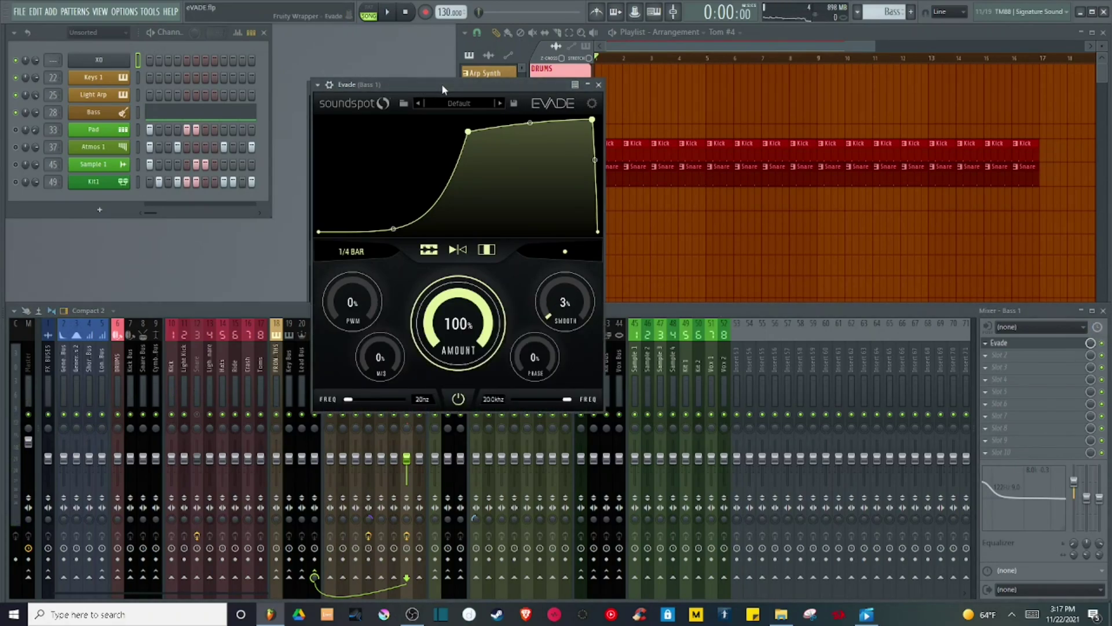
pyautogui.press('space')
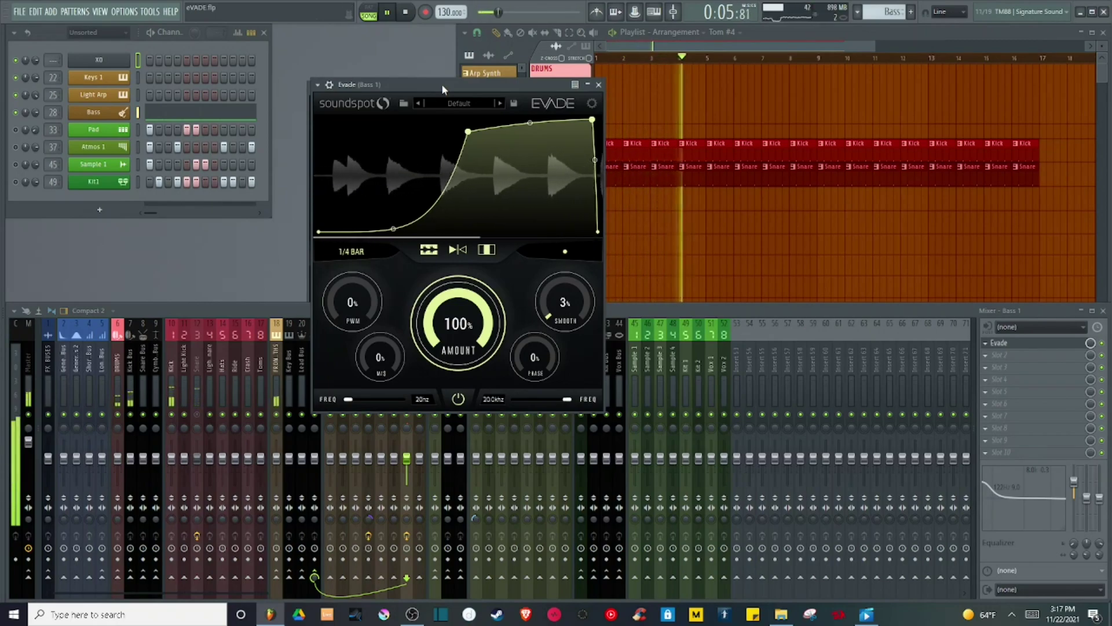
pyautogui.press('space')
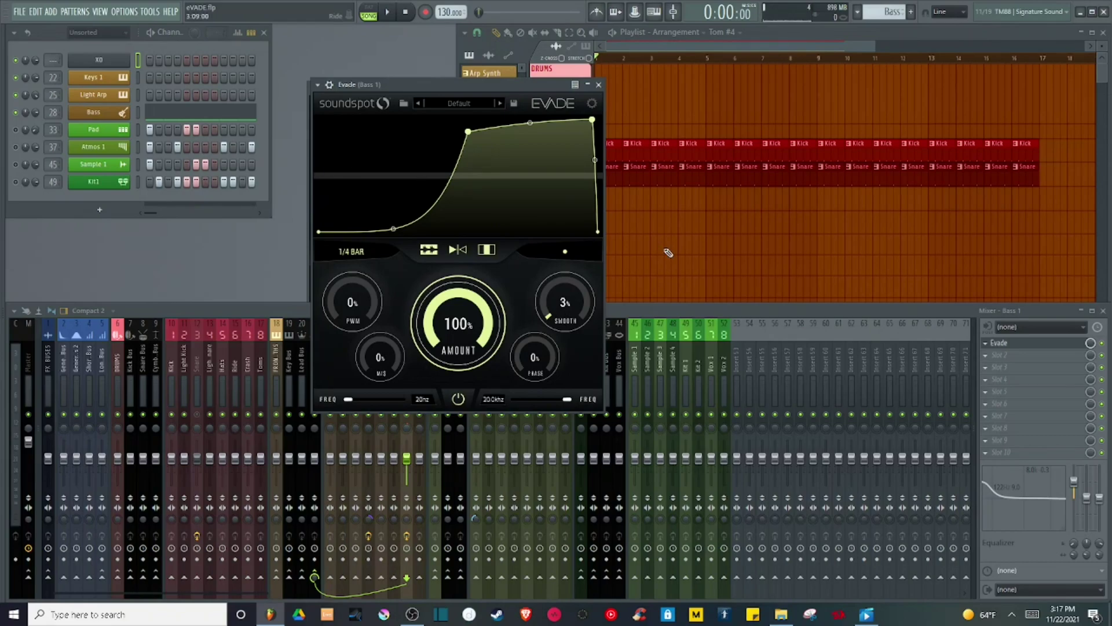
# Step: Add and bend a point on the Evade curve, then delete it again
pyautogui.doubleClick(398, 162)
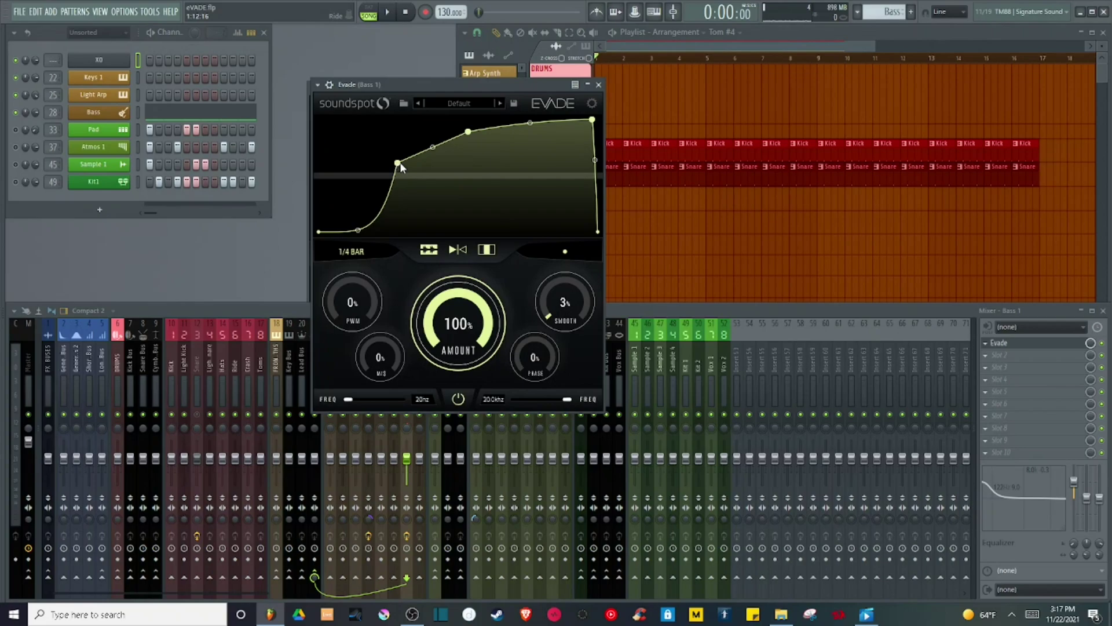
pyautogui.moveTo(433, 144); pyautogui.dragTo(428, 93)
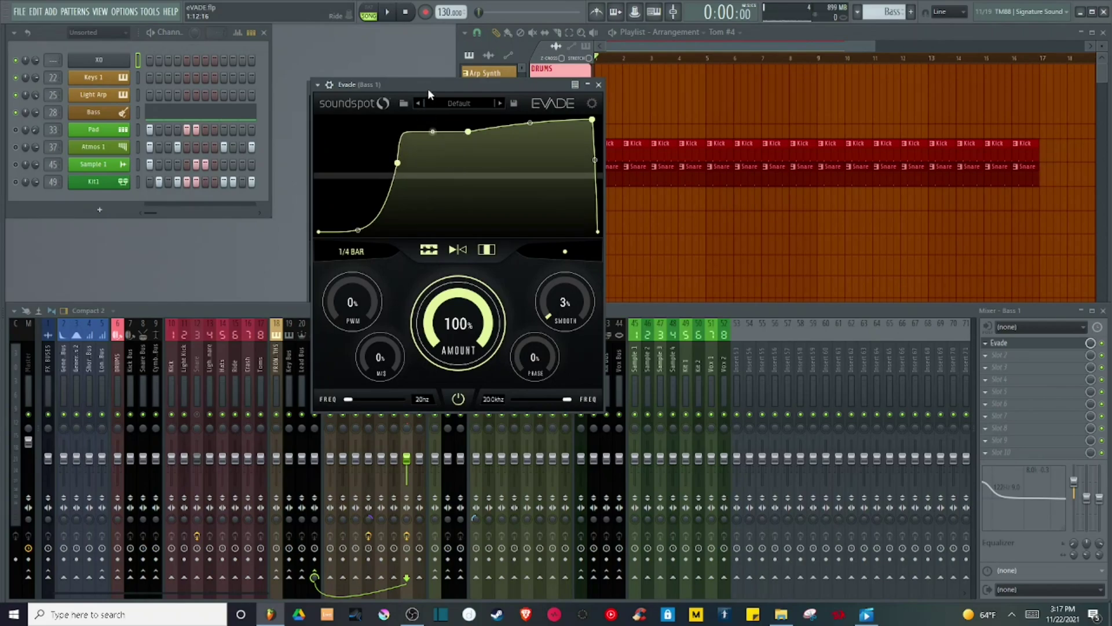
pyautogui.rightClick(398, 163)
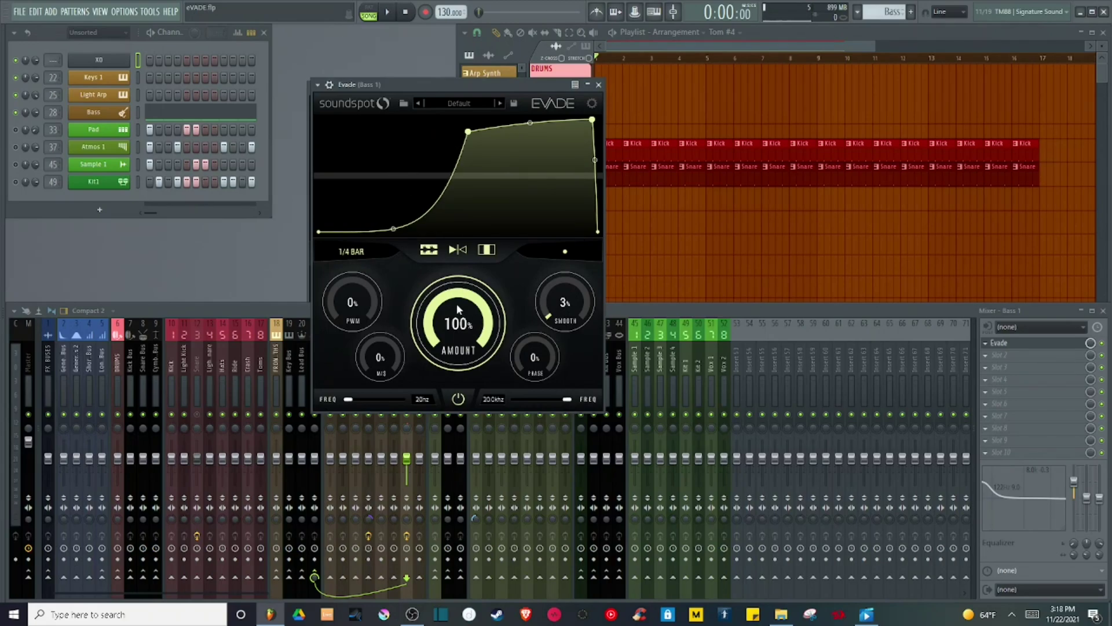
# Step: Try lower Evade amounts during playback, leaving the amount at 100%
pyautogui.moveTo(457, 303)
pyautogui.mouseDown()
pyautogui.moveTo(456, 324)
pyautogui.moveTo(456, 304)
pyautogui.mouseUp()
pyautogui.press('space')
pyautogui.moveTo(464, 318); pyautogui.dragTo(481, 268)
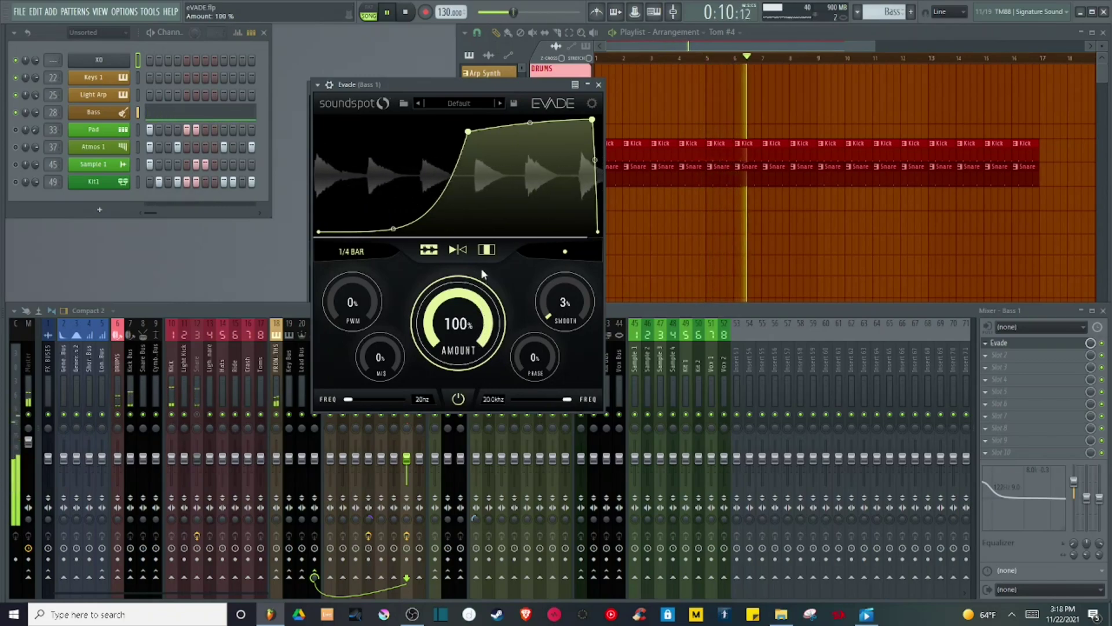
pyautogui.press('space')
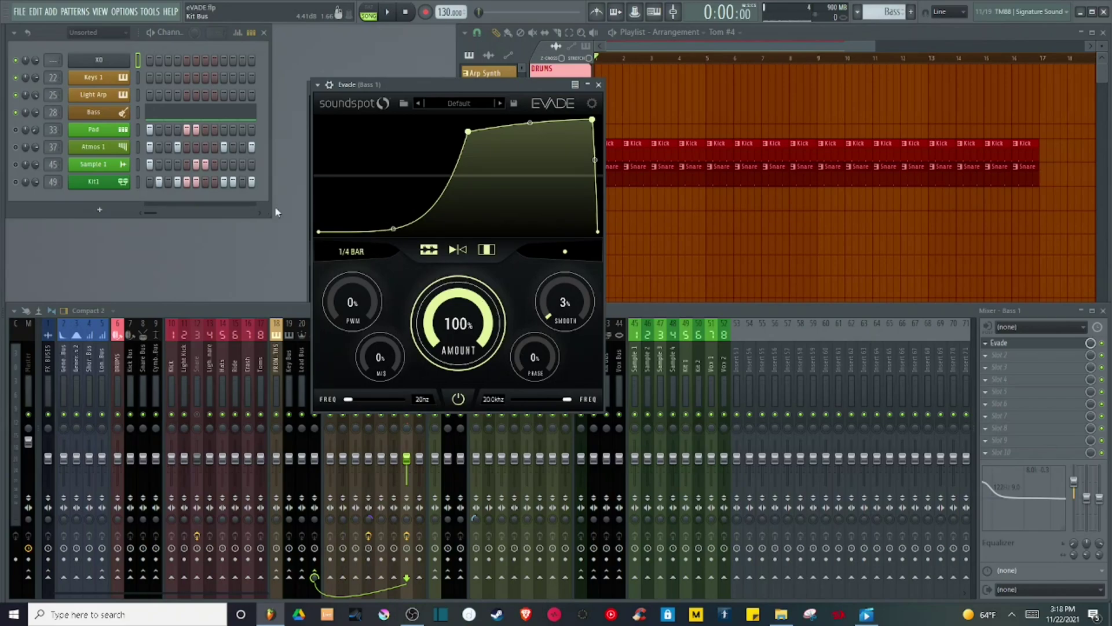
# Step: Set Evade's LFO rate to 1/8 bar and listen to the faster rate
pyautogui.click(365, 252)
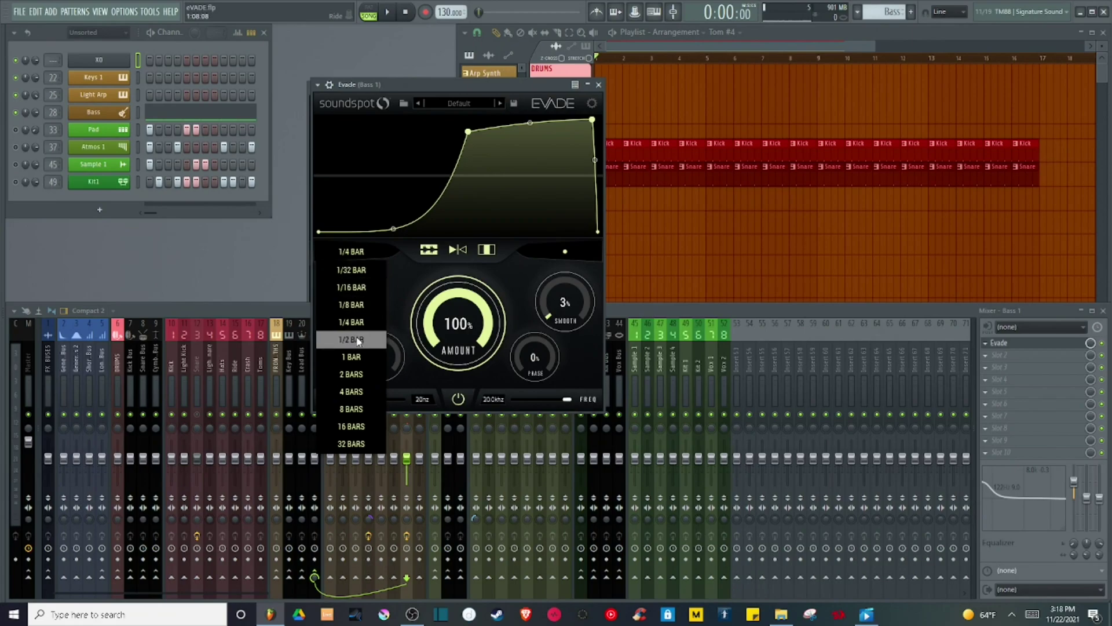
pyautogui.click(363, 306)
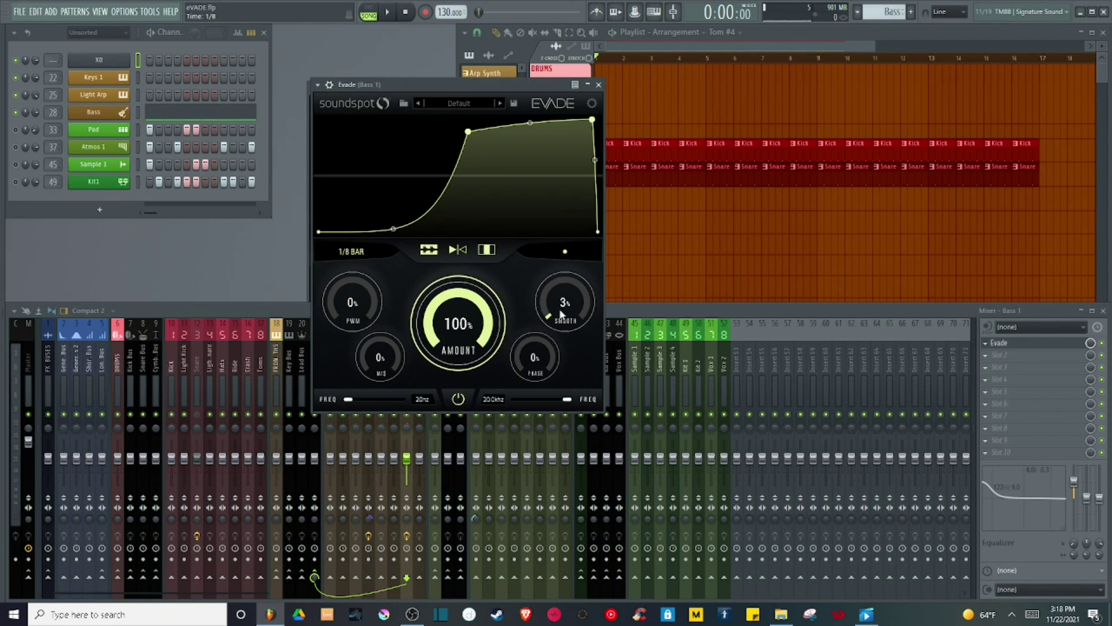
pyautogui.press('space')
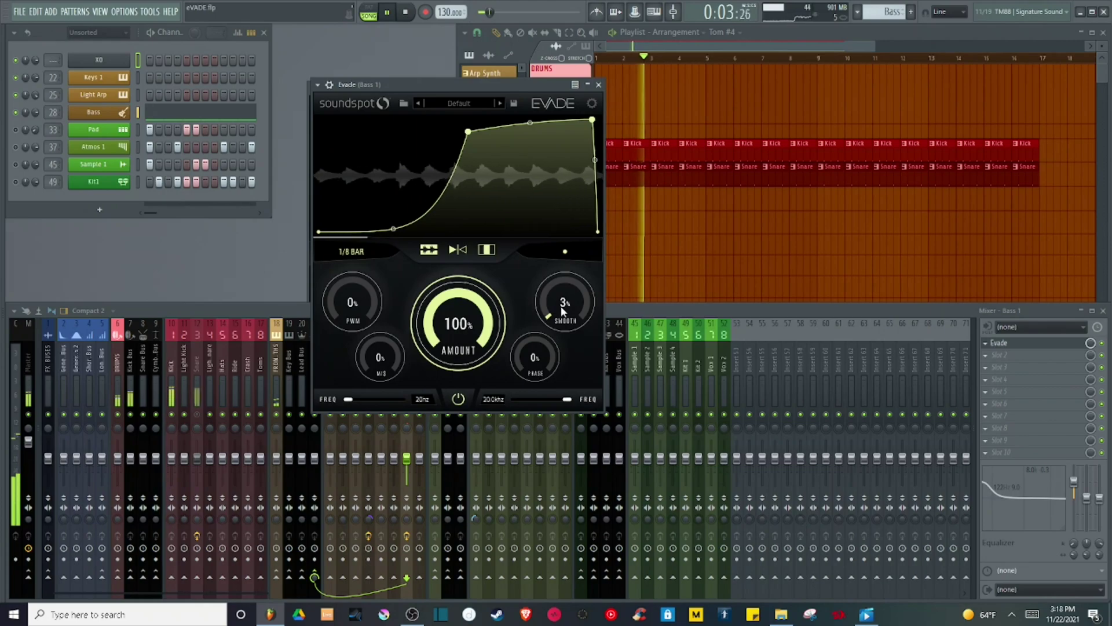
pyautogui.press('space')
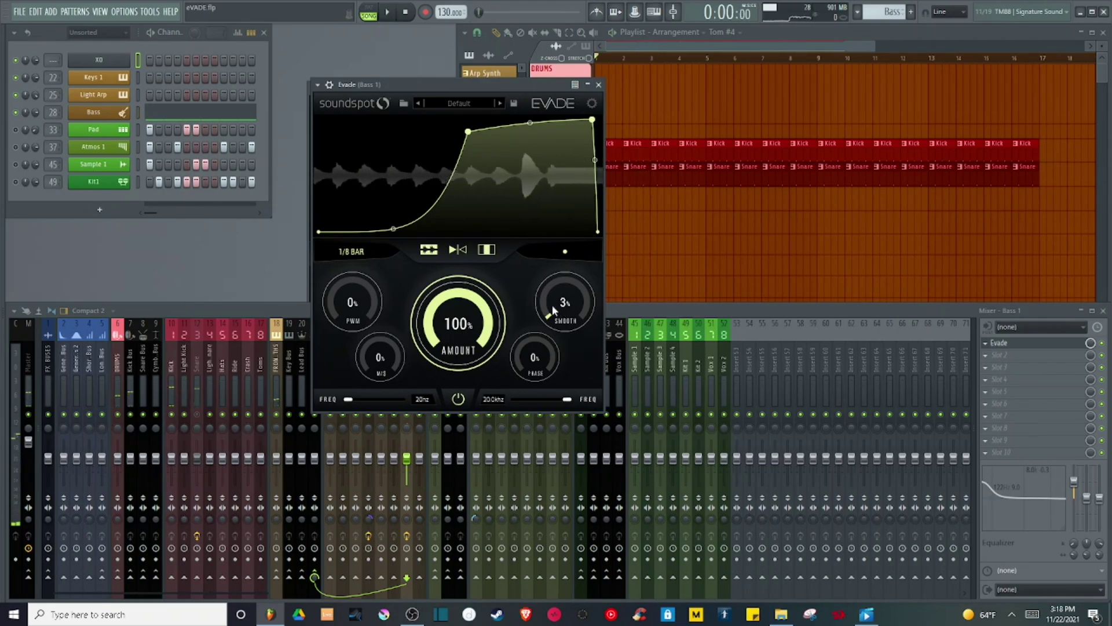
# Step: Reverse the Evade curve direction and audition the result
pyautogui.click(459, 250)
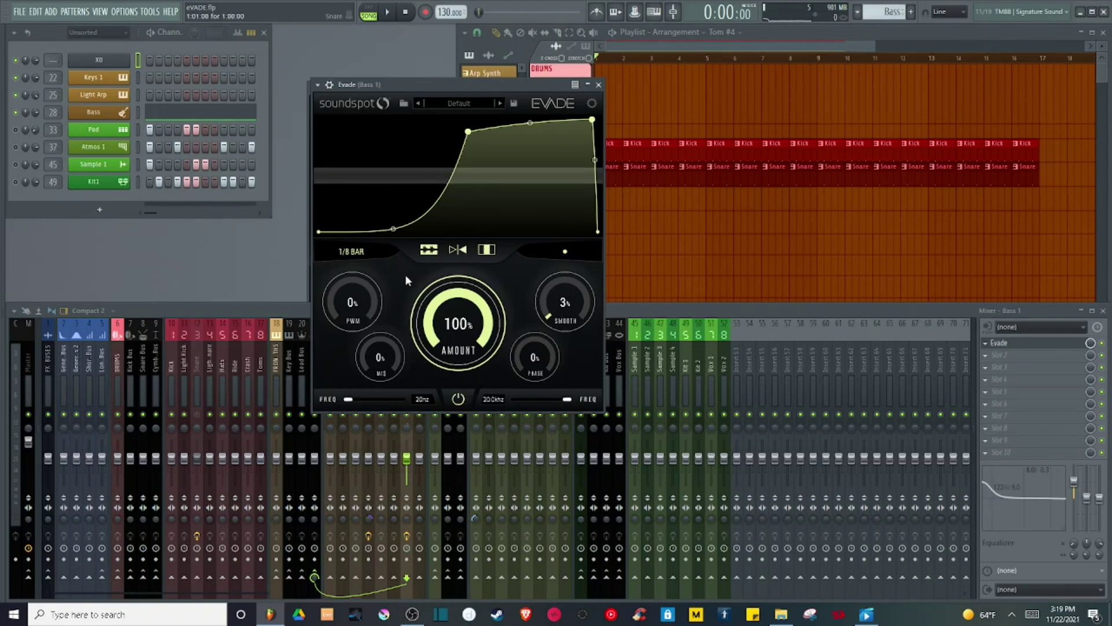
pyautogui.press('space')
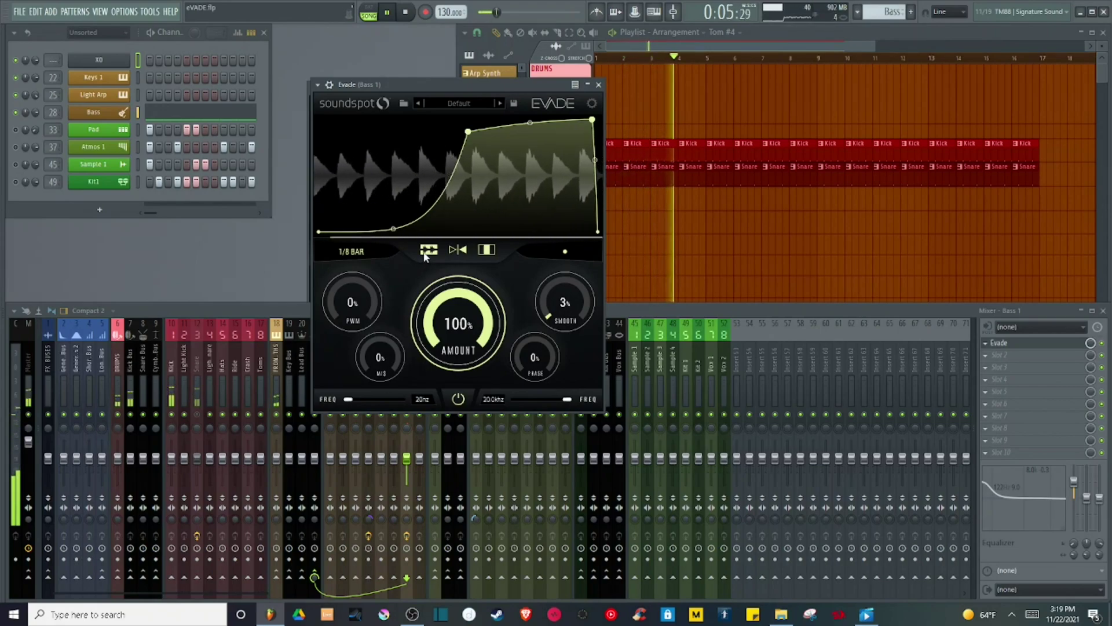
pyautogui.press('space')
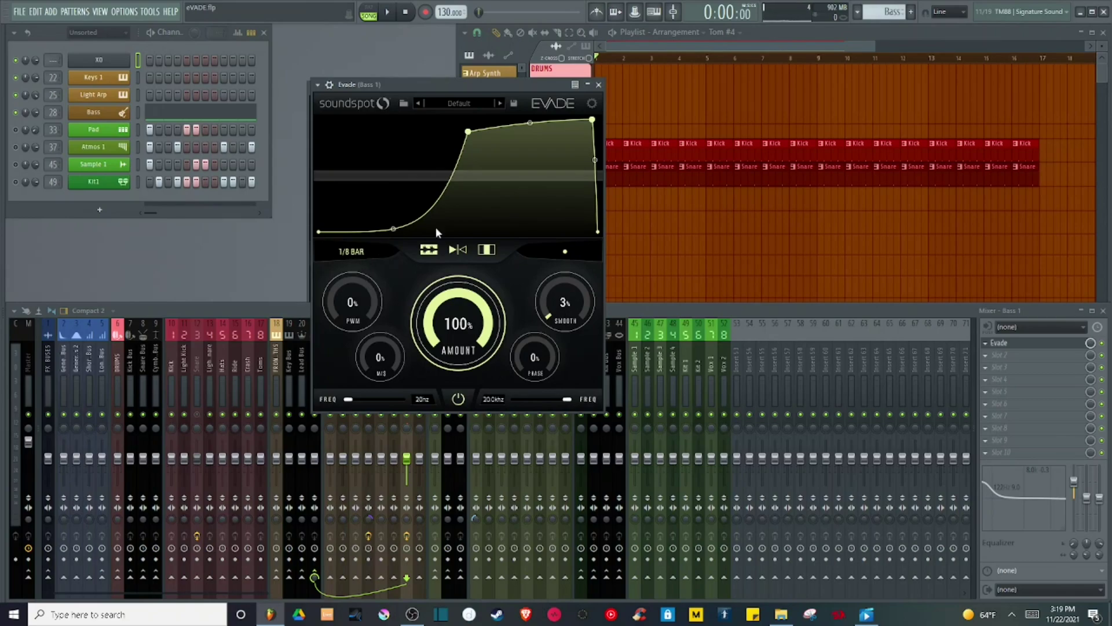
# Step: Return Evade's rate to 1/4 bar and set the rhythmic feel to triplets
pyautogui.click(565, 252)
pyautogui.click(566, 252)
pyautogui.click(384, 254)
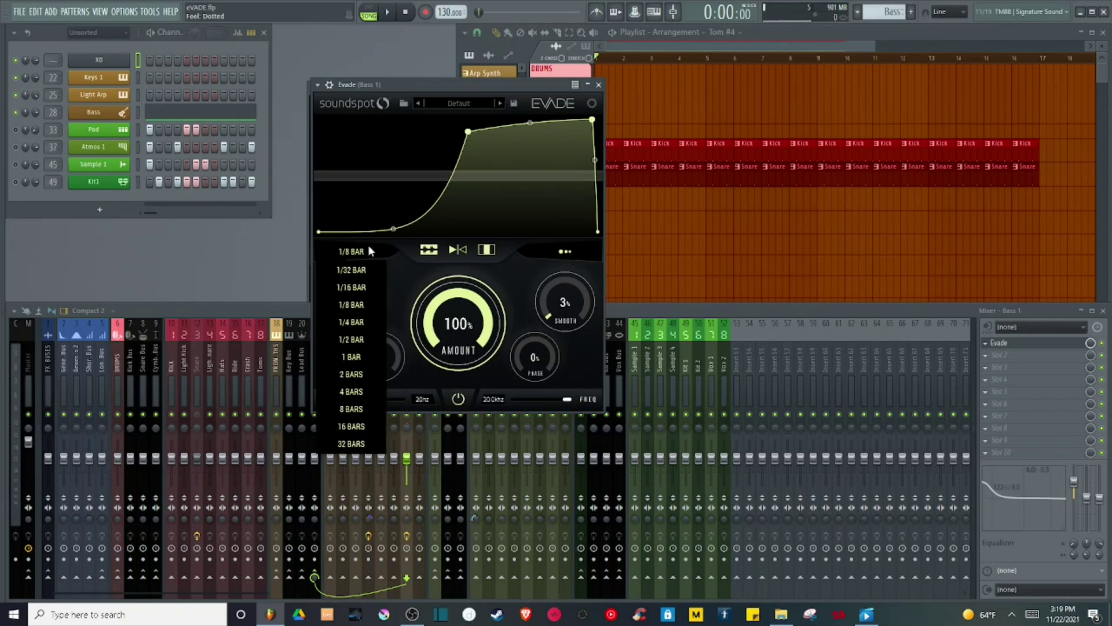
pyautogui.click(358, 314)
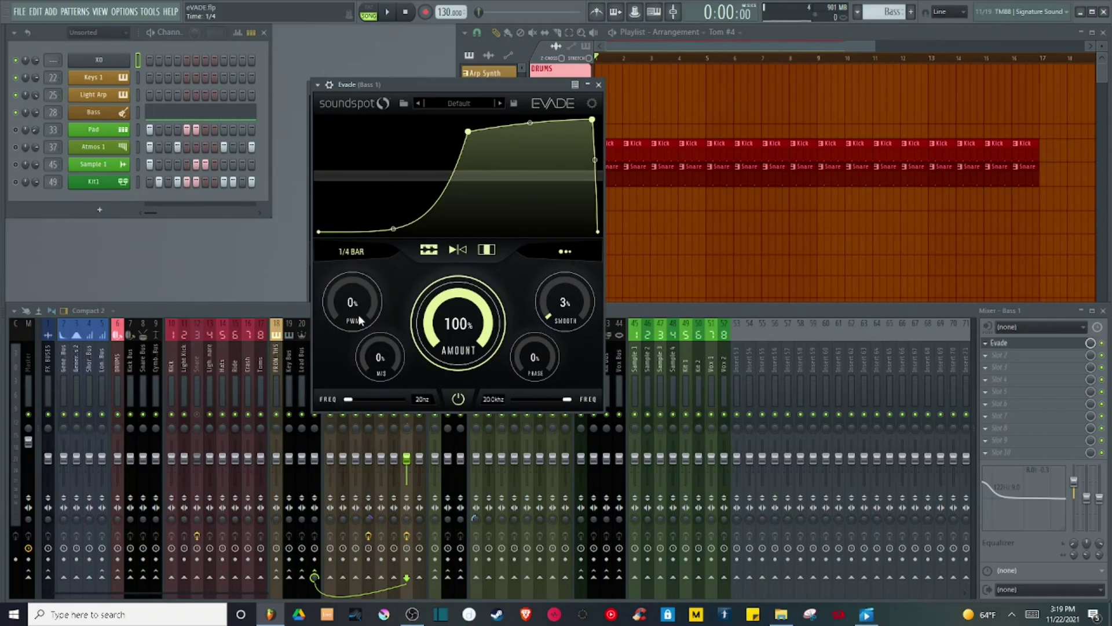
pyautogui.click(565, 252)
pyautogui.click(570, 256)
# Step: Audition the triplet-feel bass ducking over several playbacks, keeping Evade in front of the mixer
pyautogui.click(175, 422)
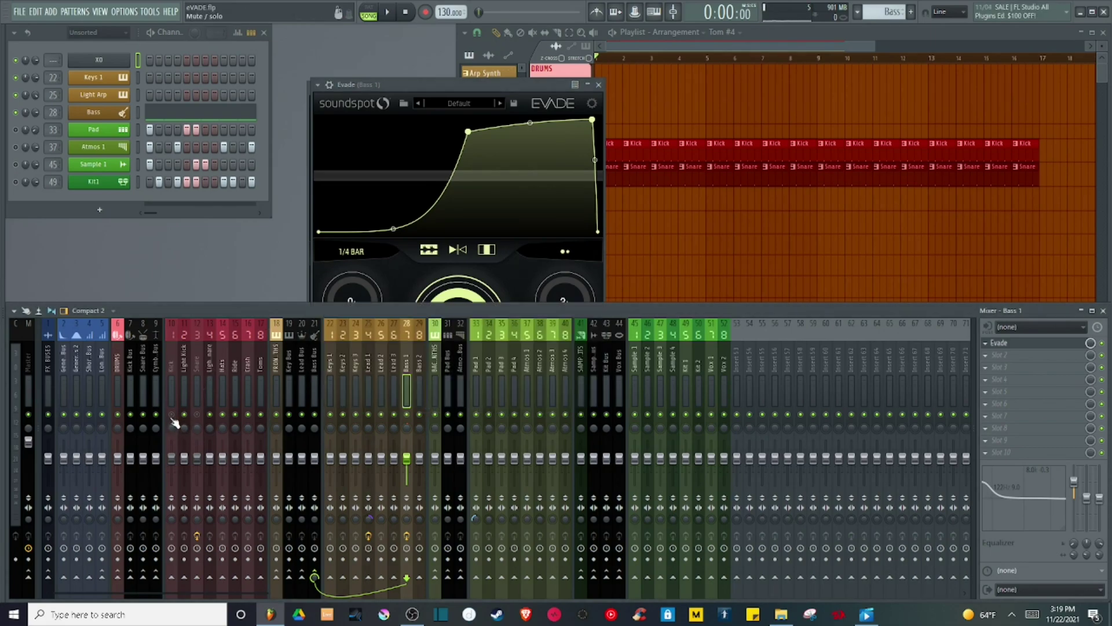
pyautogui.click(431, 86)
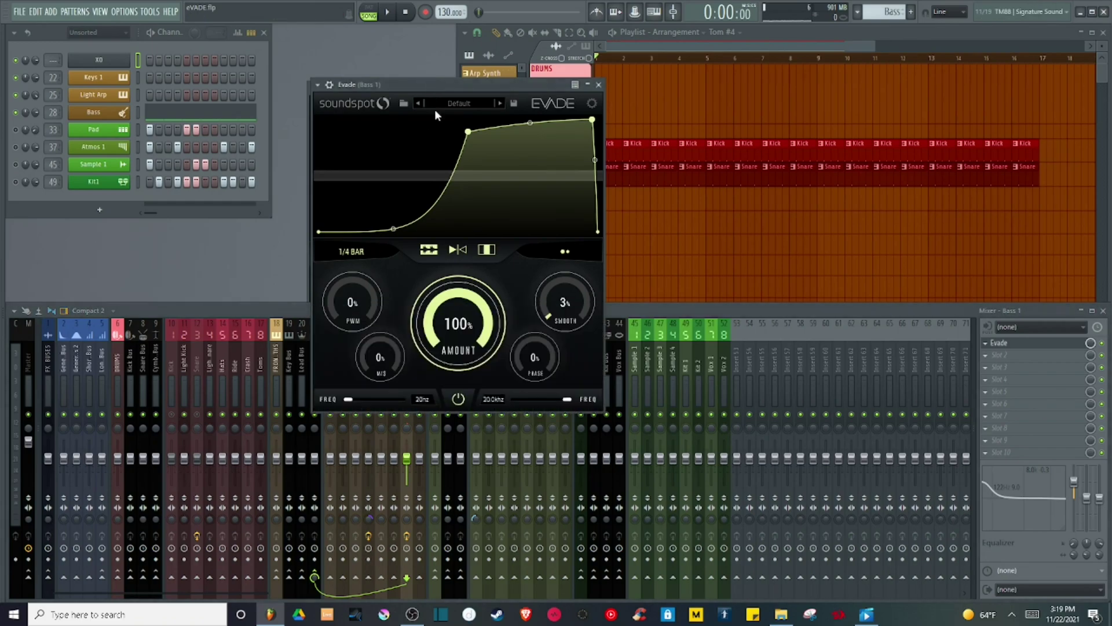
pyautogui.press('space')
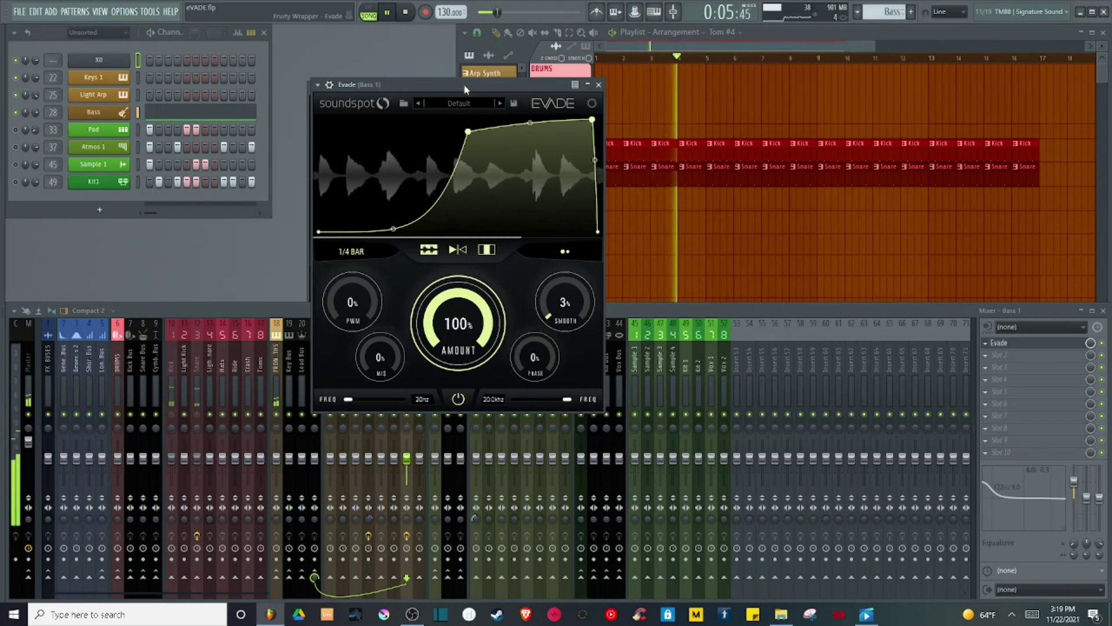
pyautogui.press('space')
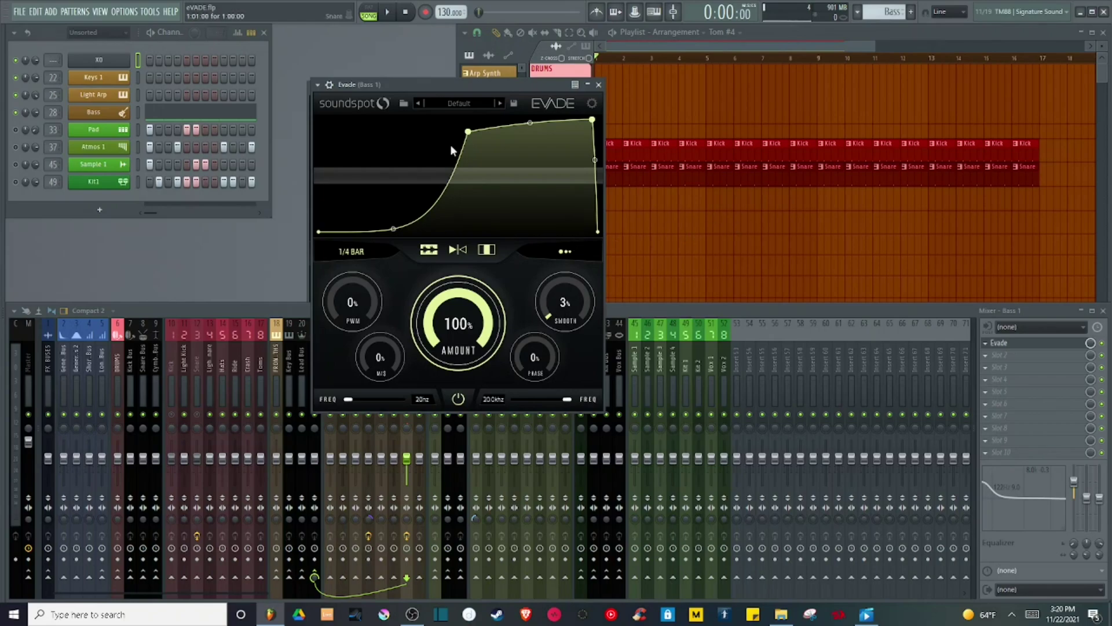
pyautogui.press('space')
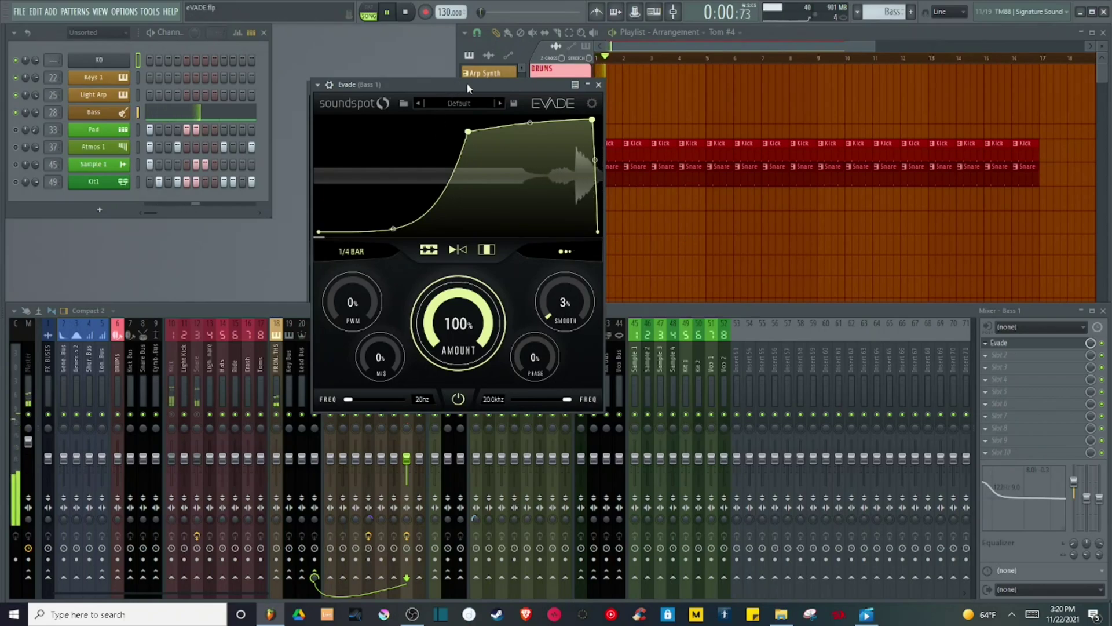
pyautogui.click(176, 419)
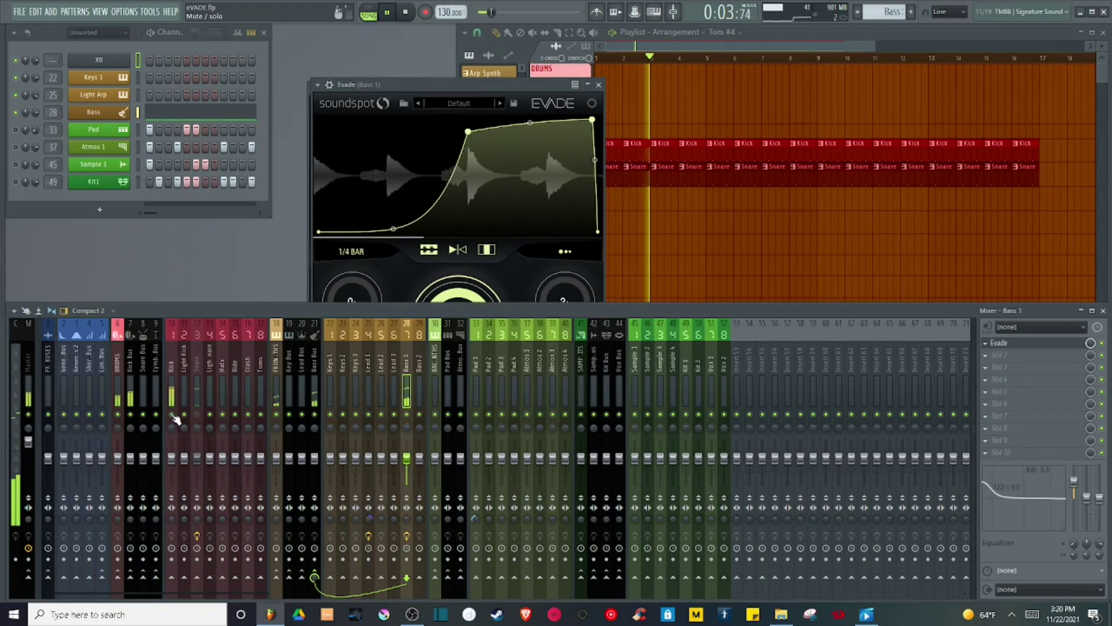
pyautogui.click(454, 84)
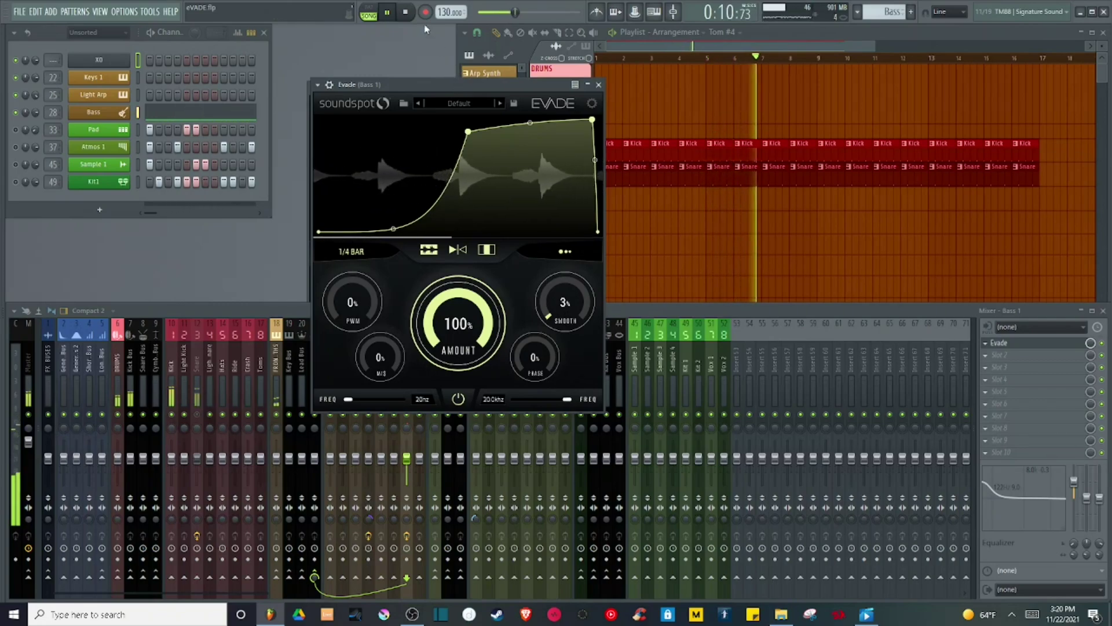
pyautogui.press('space')
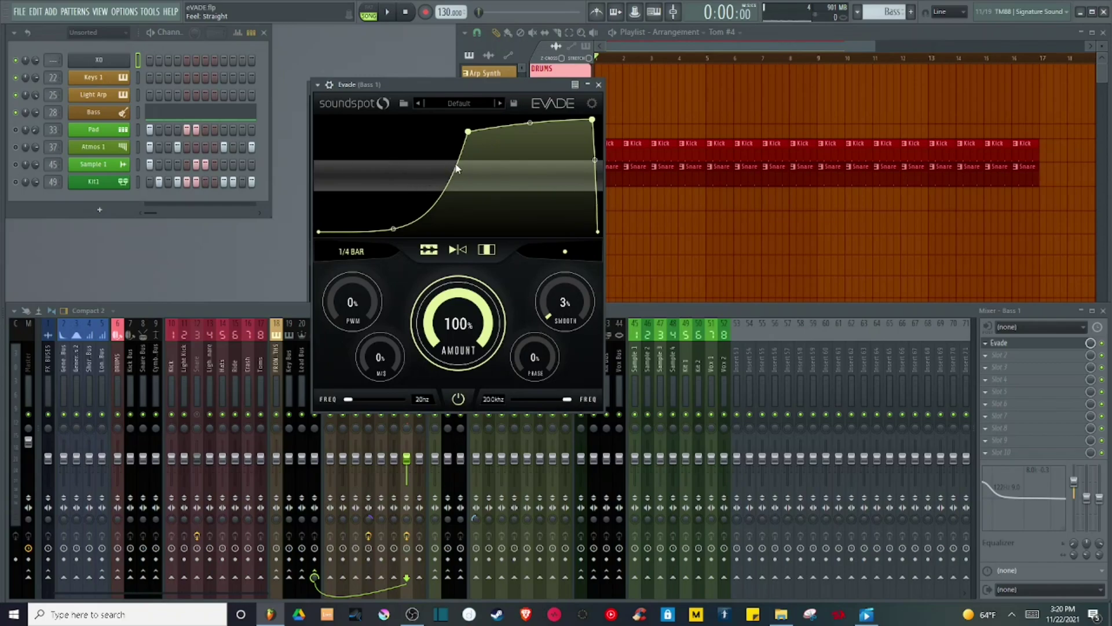
pyautogui.press('space')
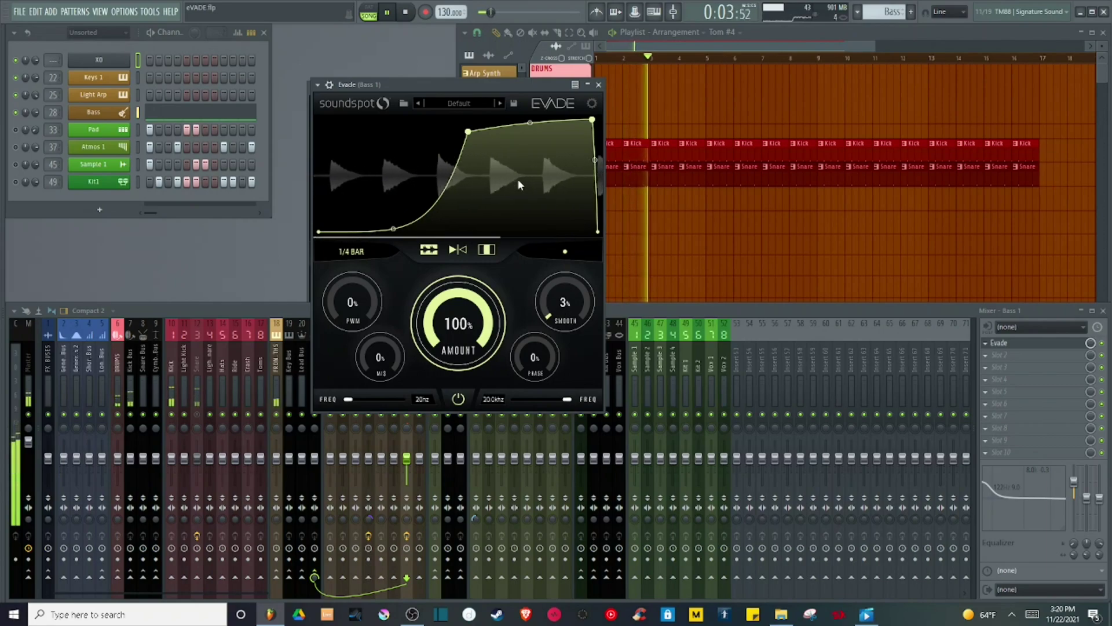
pyautogui.press('space')
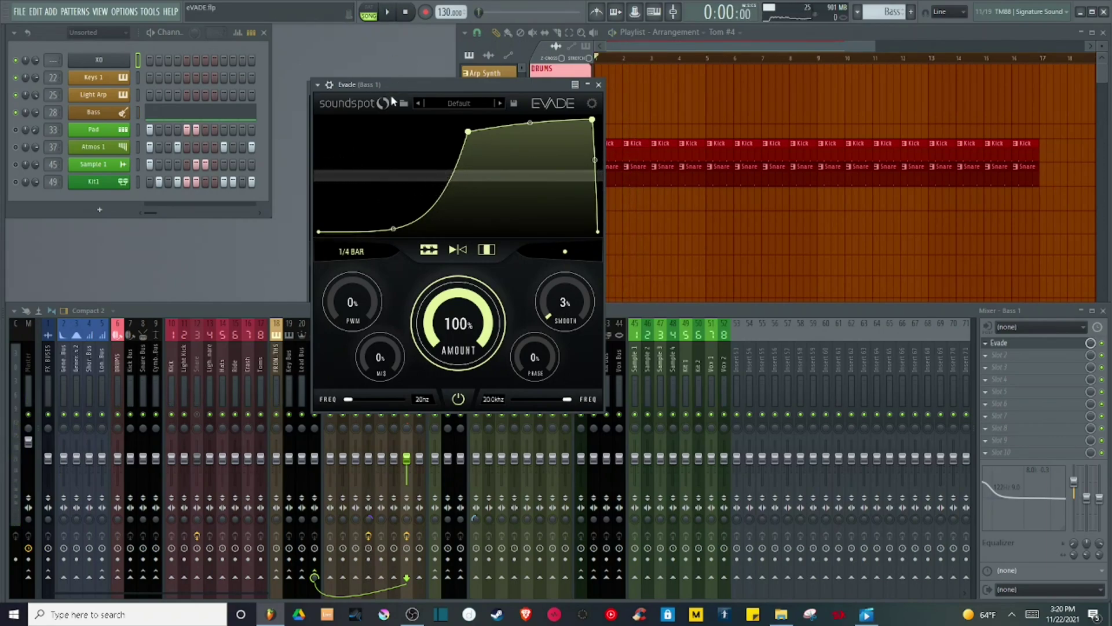
# Step: Show Evade's spectrum, try a 135 Hz–3.0 kHz range, then restore 20 Hz–20.0 kHz
pyautogui.click(428, 250)
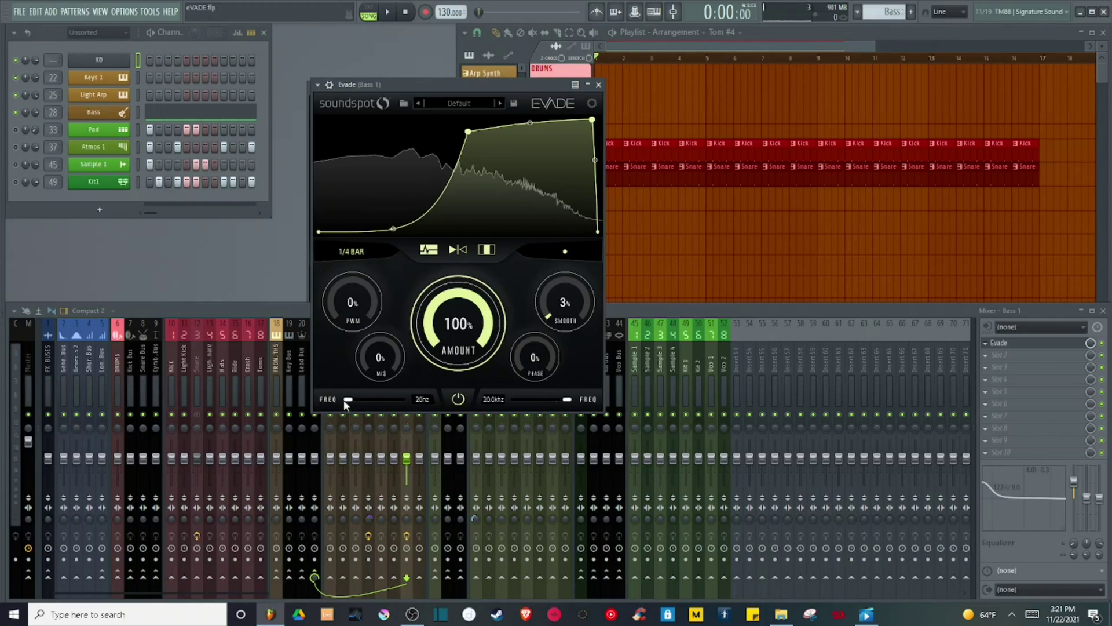
pyautogui.moveTo(347, 400); pyautogui.dragTo(389, 401)
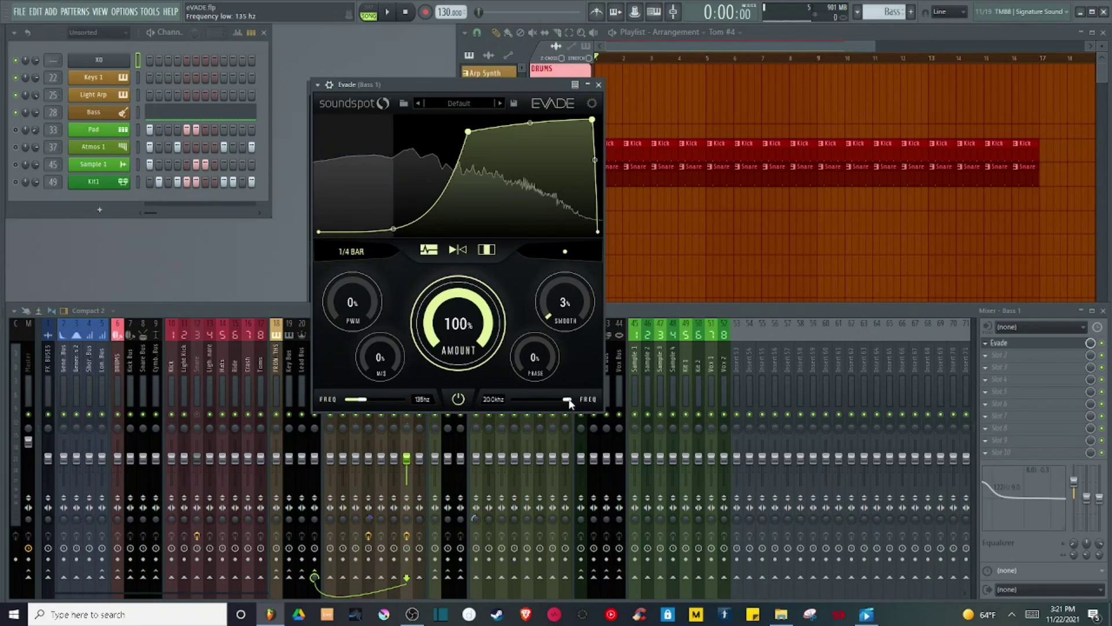
pyautogui.moveTo(569, 401); pyautogui.dragTo(528, 395)
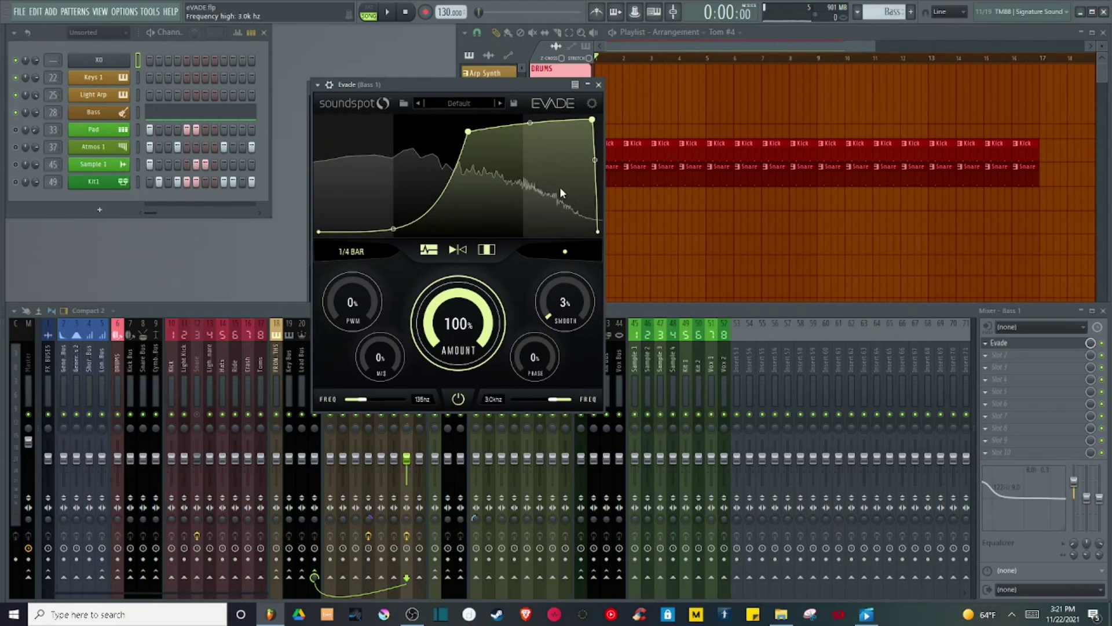
pyautogui.moveTo(553, 400); pyautogui.dragTo(623, 401)
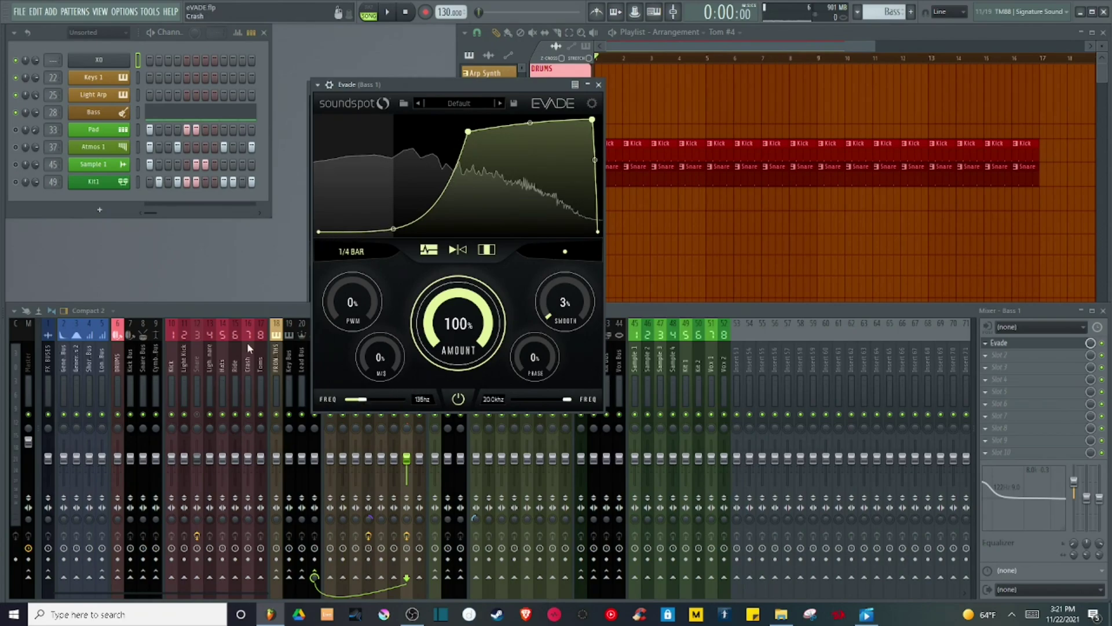
pyautogui.moveTo(364, 399); pyautogui.dragTo(280, 397)
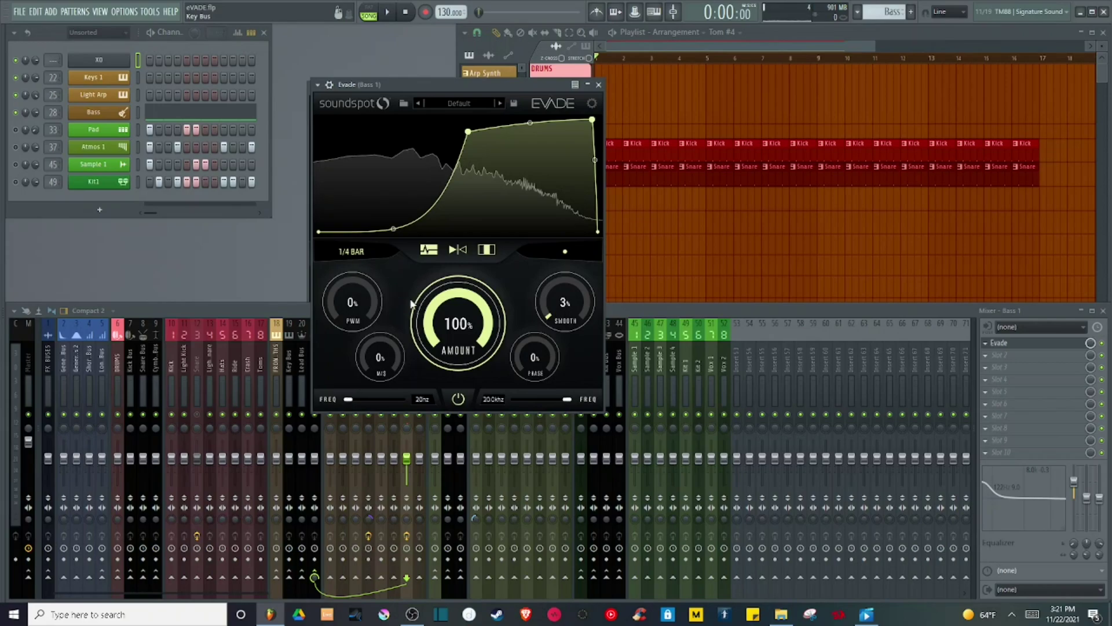
# Step: Switch back to the waveform view and lower Evade's high frequency limit to about 292 Hz
pyautogui.click(429, 250)
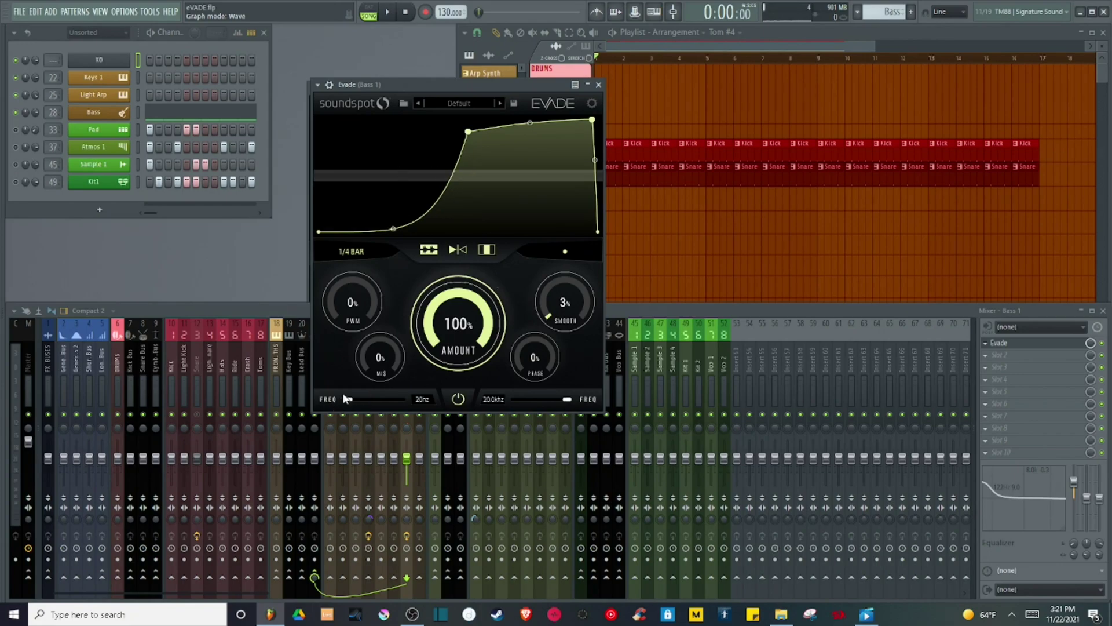
pyautogui.press('space')
pyautogui.moveTo(349, 400)
pyautogui.mouseDown()
pyautogui.moveTo(421, 403)
pyautogui.moveTo(339, 402)
pyautogui.mouseUp()
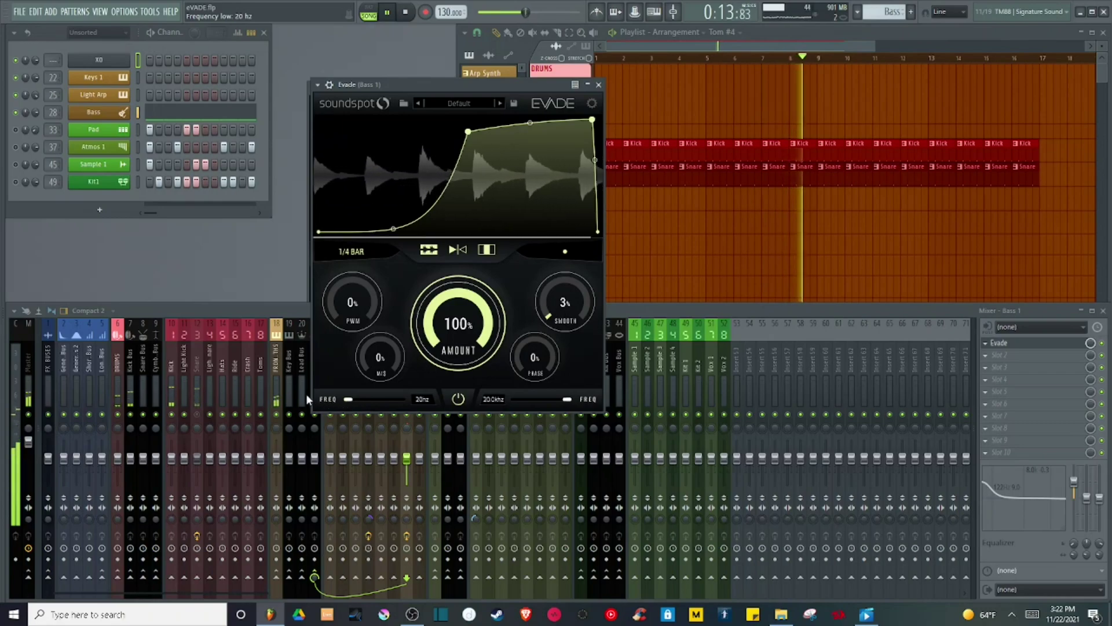
pyautogui.press('space')
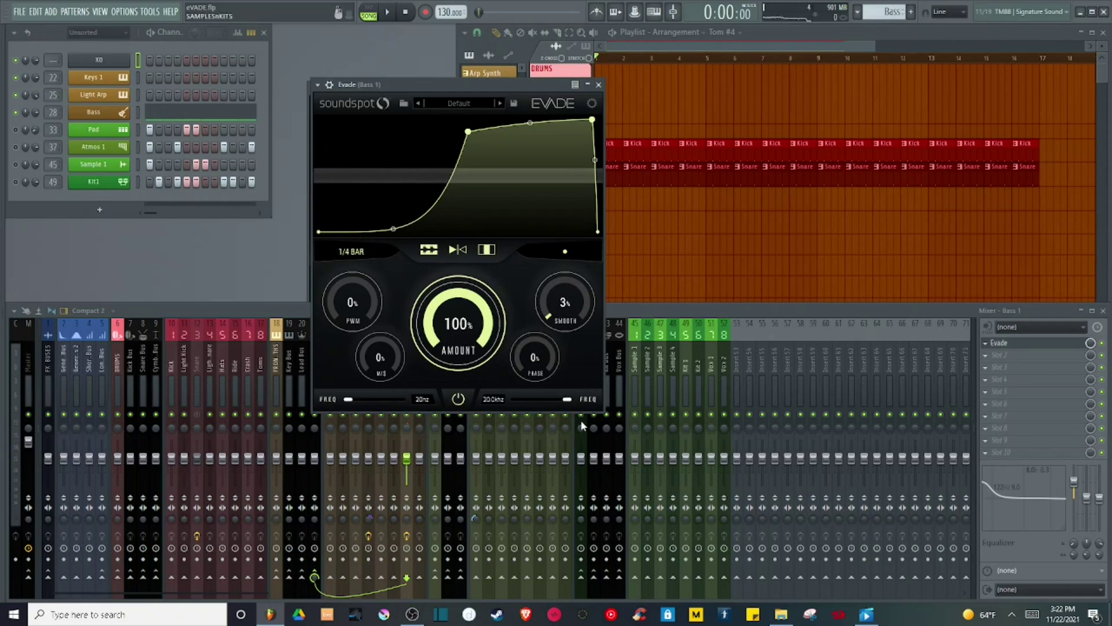
pyautogui.moveTo(567, 401); pyautogui.dragTo(478, 389)
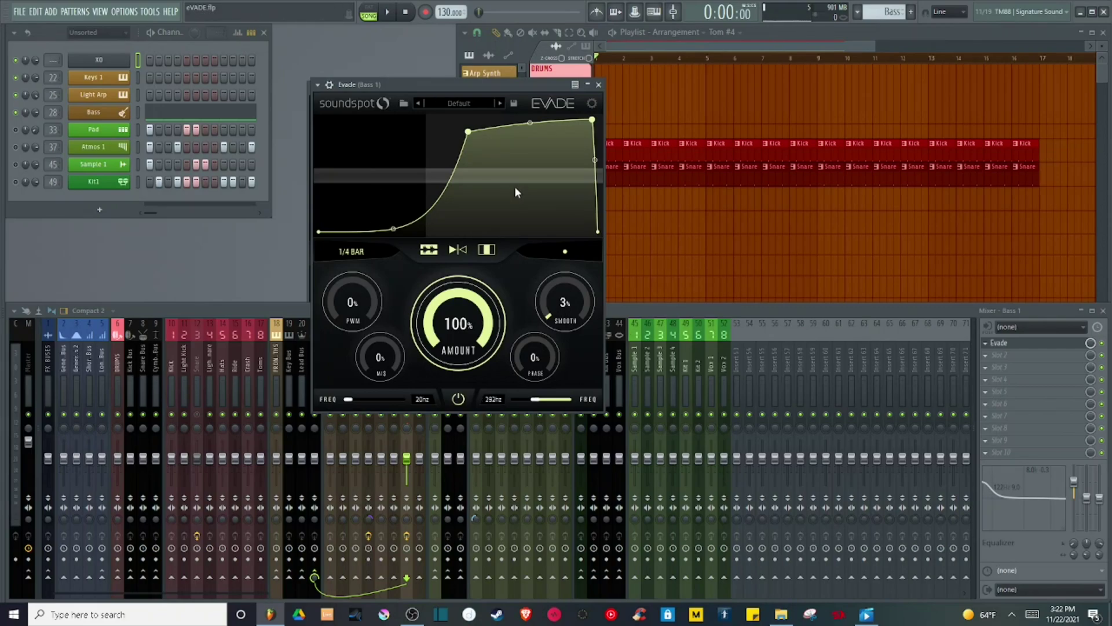
# Step: Sweep Evade's high frequency limit through several values during playback, ending back at 20.0 kHz
pyautogui.moveTo(536, 401); pyautogui.dragTo(284, 423)
pyautogui.press('space')
pyautogui.moveTo(515, 401); pyautogui.dragTo(584, 401)
pyautogui.press('space')
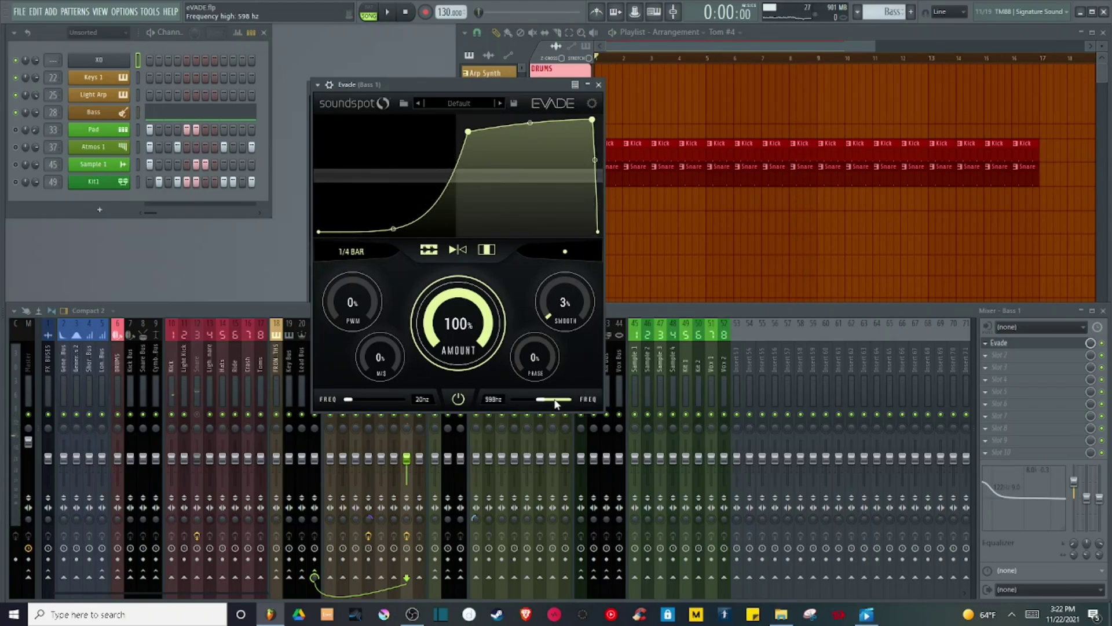
pyautogui.moveTo(557, 404)
pyautogui.mouseDown()
pyautogui.moveTo(527, 398)
pyautogui.moveTo(537, 404)
pyautogui.mouseUp()
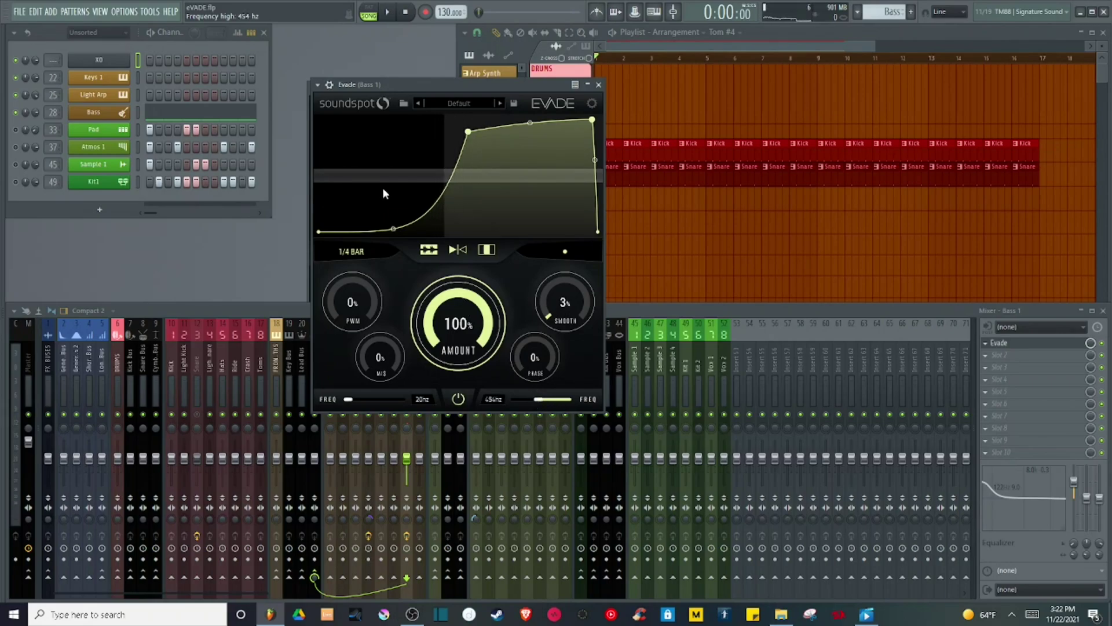
pyautogui.moveTo(540, 400); pyautogui.dragTo(510, 400)
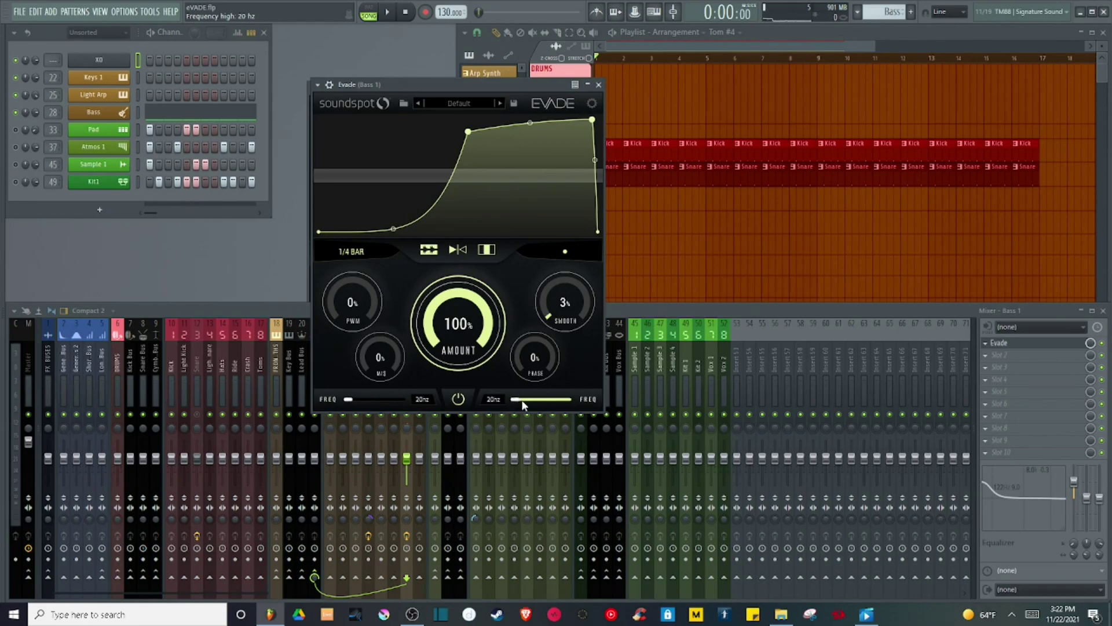
pyautogui.moveTo(514, 401); pyautogui.dragTo(613, 383)
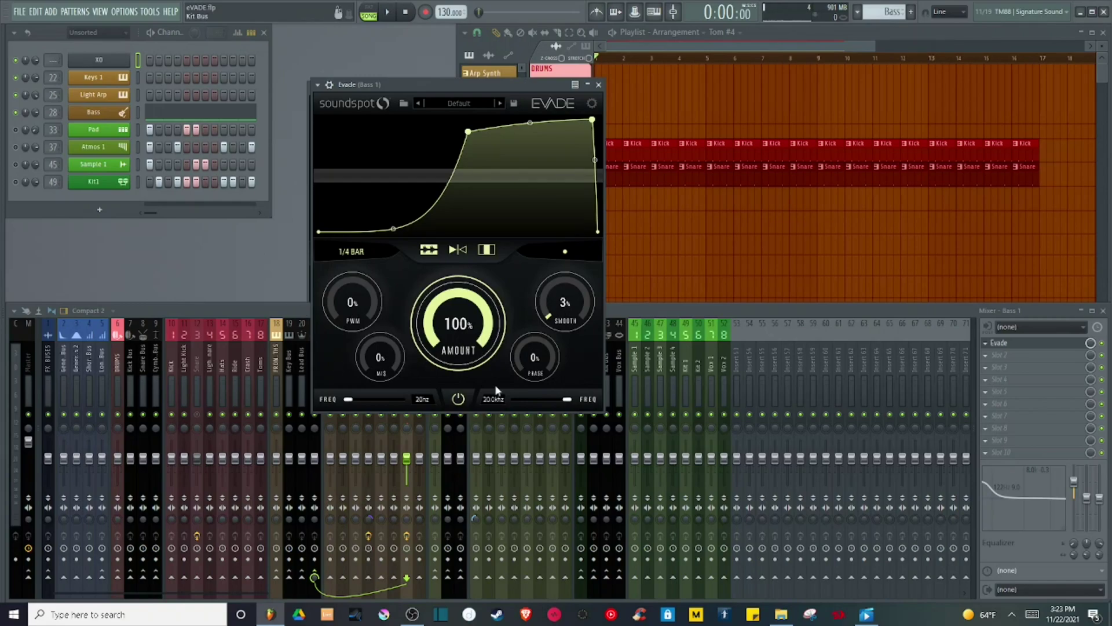
# Step: Set Evade's range to 173 Hz–3.6 kHz and toggle ducking between middle and outer bands
pyautogui.moveTo(348, 401); pyautogui.dragTo(393, 407)
pyautogui.moveTo(568, 401); pyautogui.dragTo(531, 400)
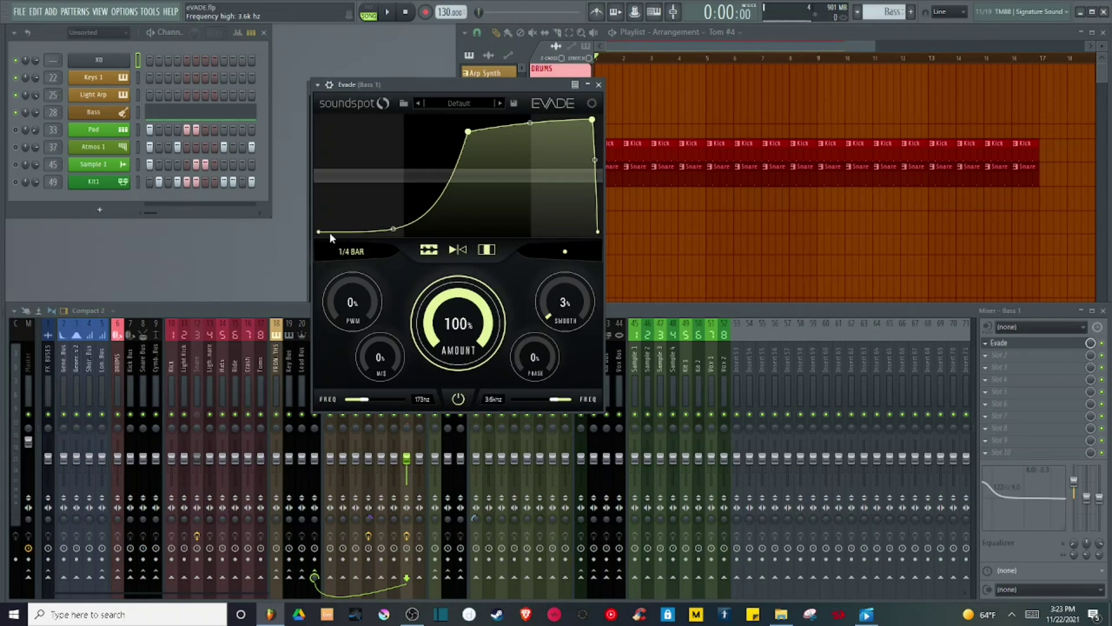
pyautogui.click(488, 250)
pyautogui.click(489, 250)
pyautogui.click(489, 250)
# Step: Compare middle and outer band ducking during playback, ending on the outer bands
pyautogui.press('space')
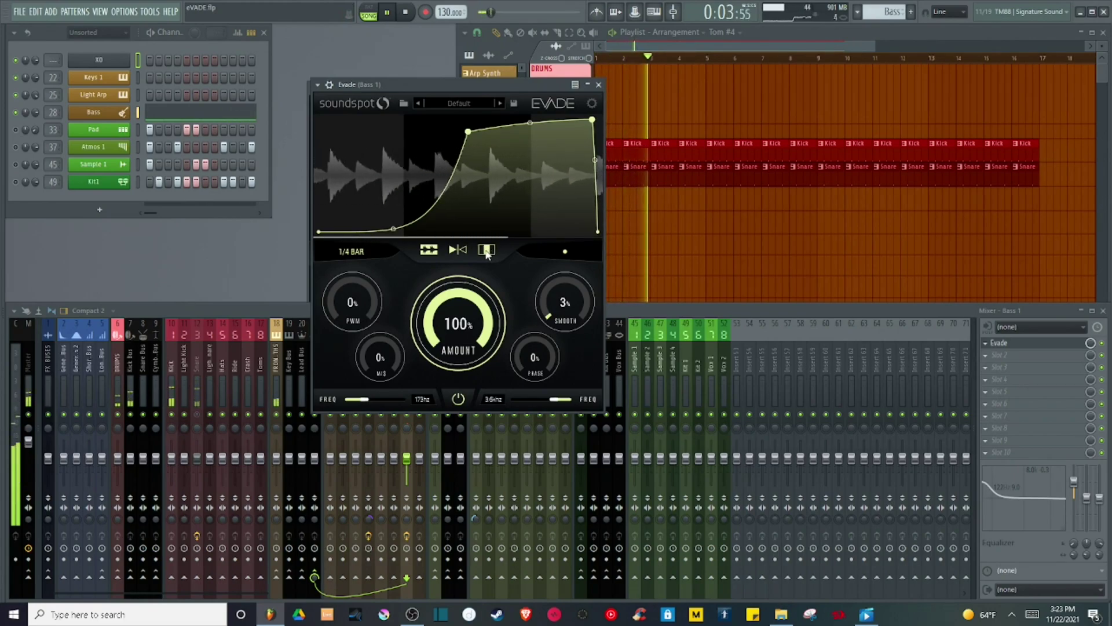
pyautogui.click(487, 250)
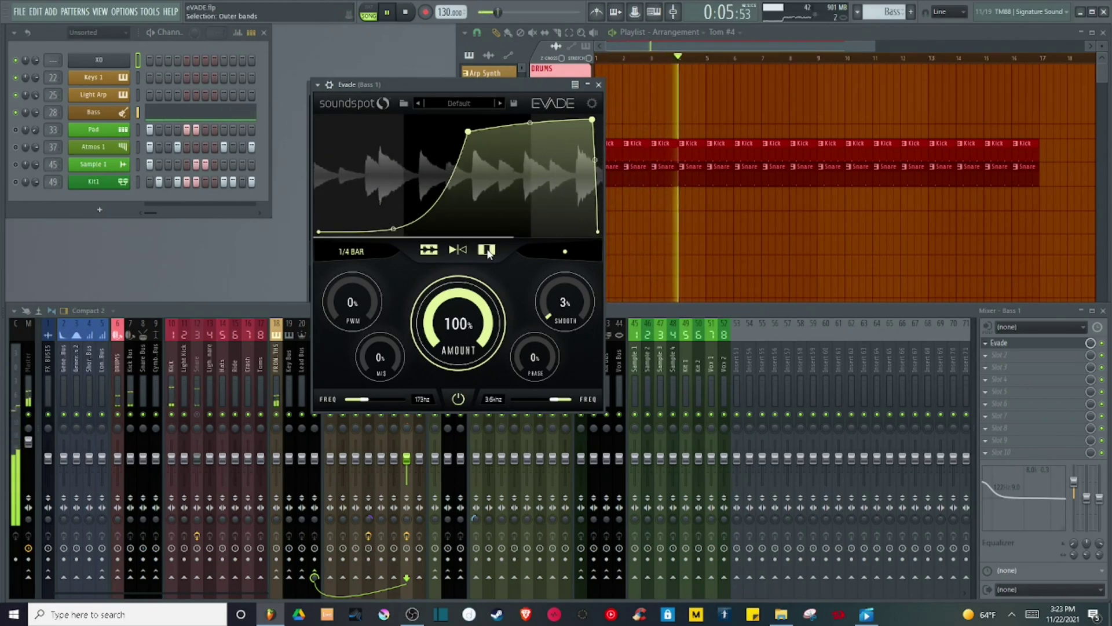
pyautogui.click(486, 249)
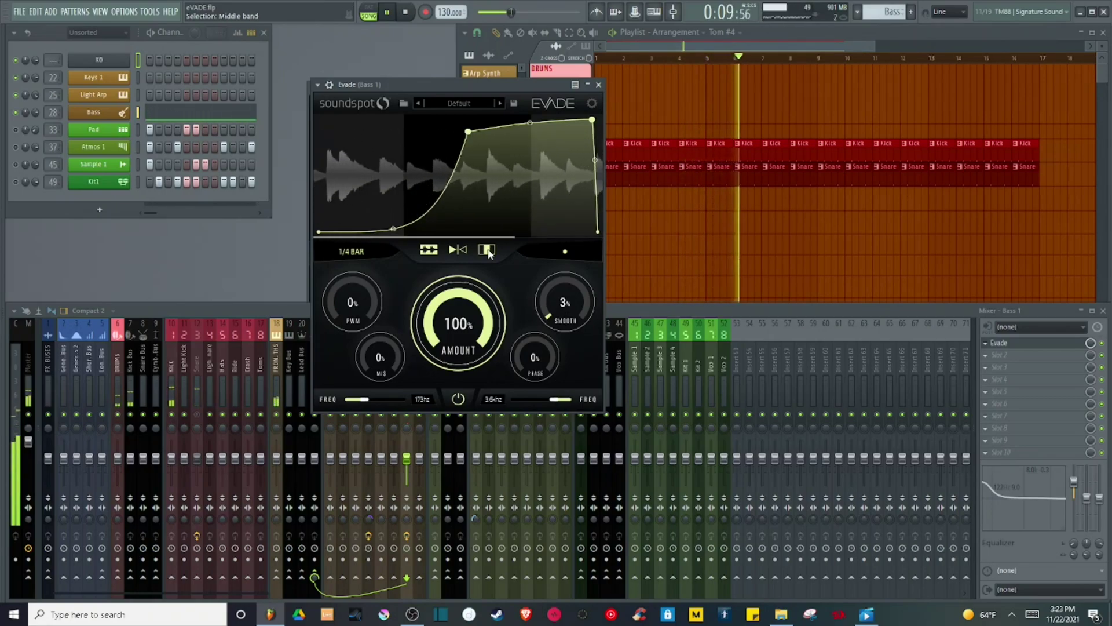
pyautogui.click(486, 249)
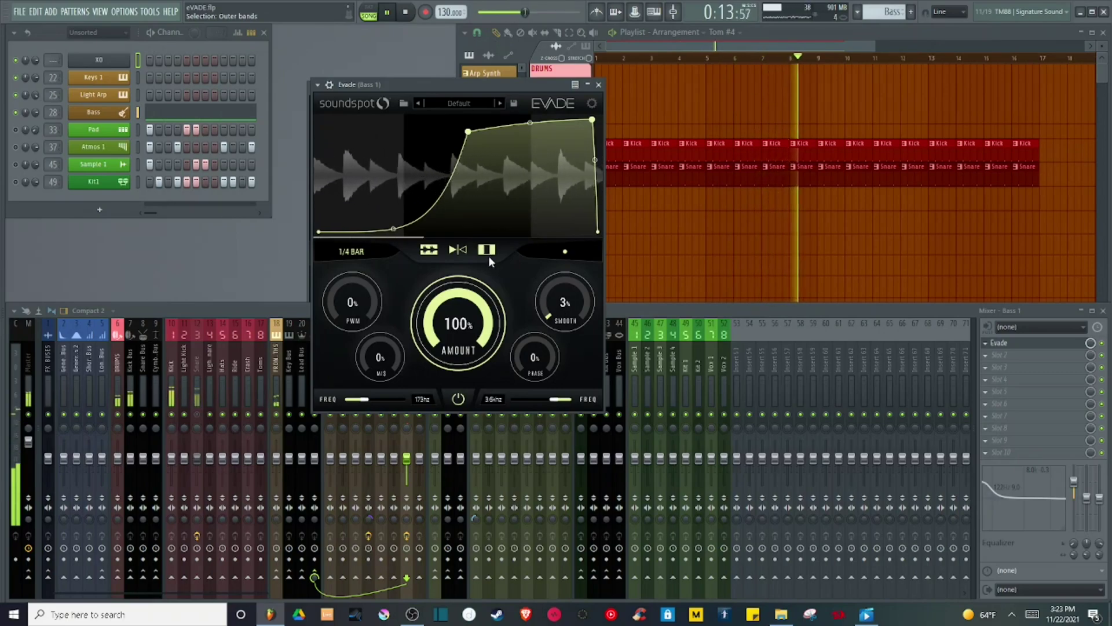
pyautogui.press('space')
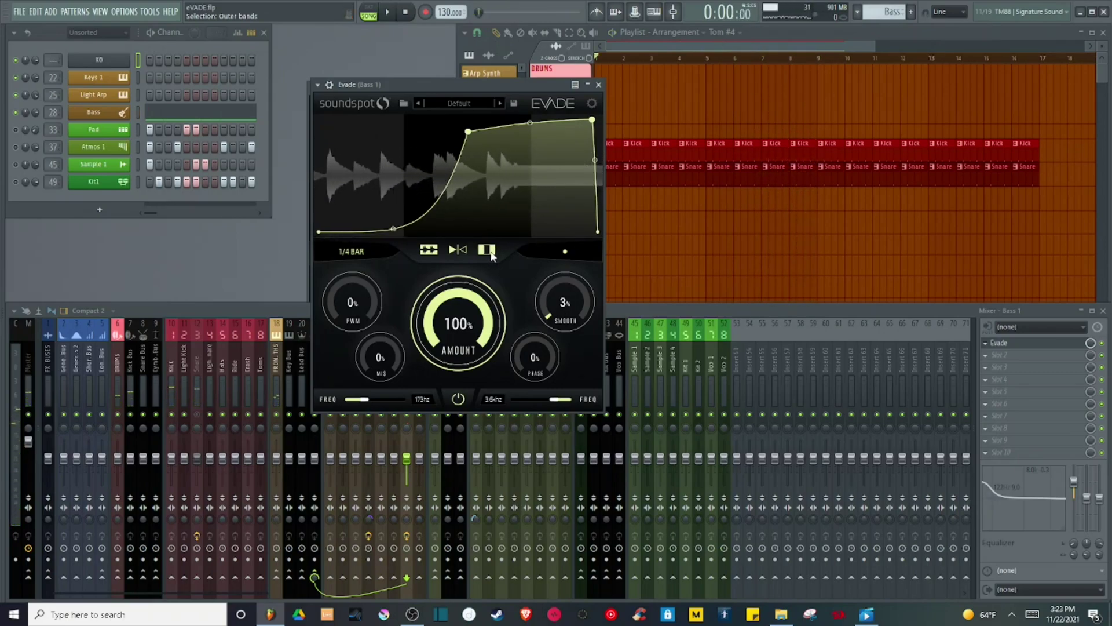
# Step: Reset Evade's range to 20 Hz–20.0 kHz and sweep Smooth during playback, ending at 0%
pyautogui.moveTo(364, 399); pyautogui.dragTo(346, 400)
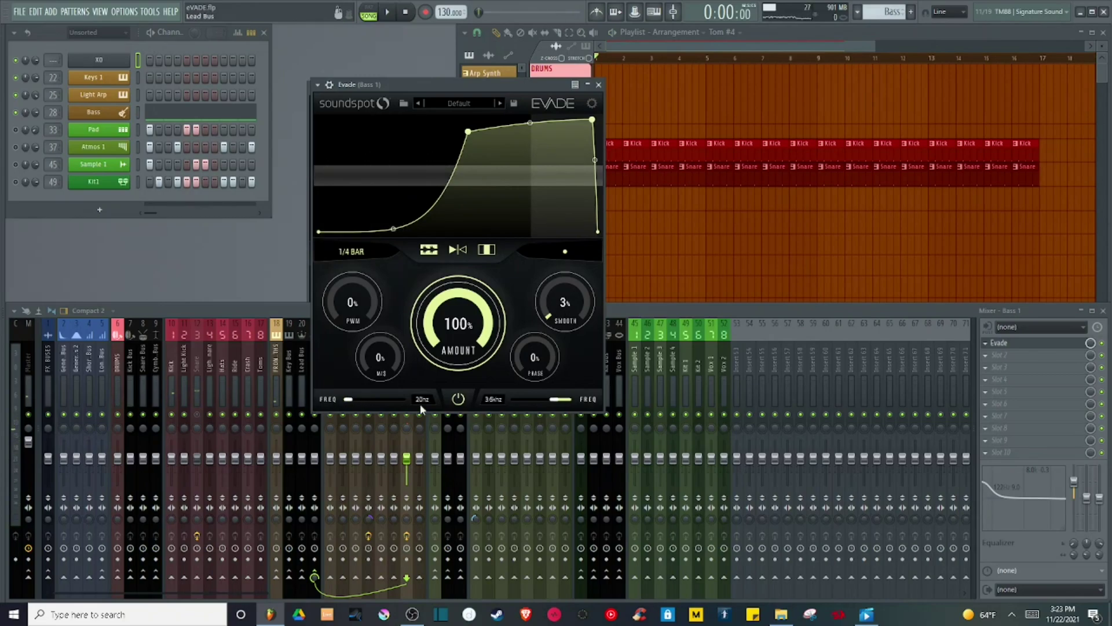
pyautogui.moveTo(548, 401); pyautogui.dragTo(649, 391)
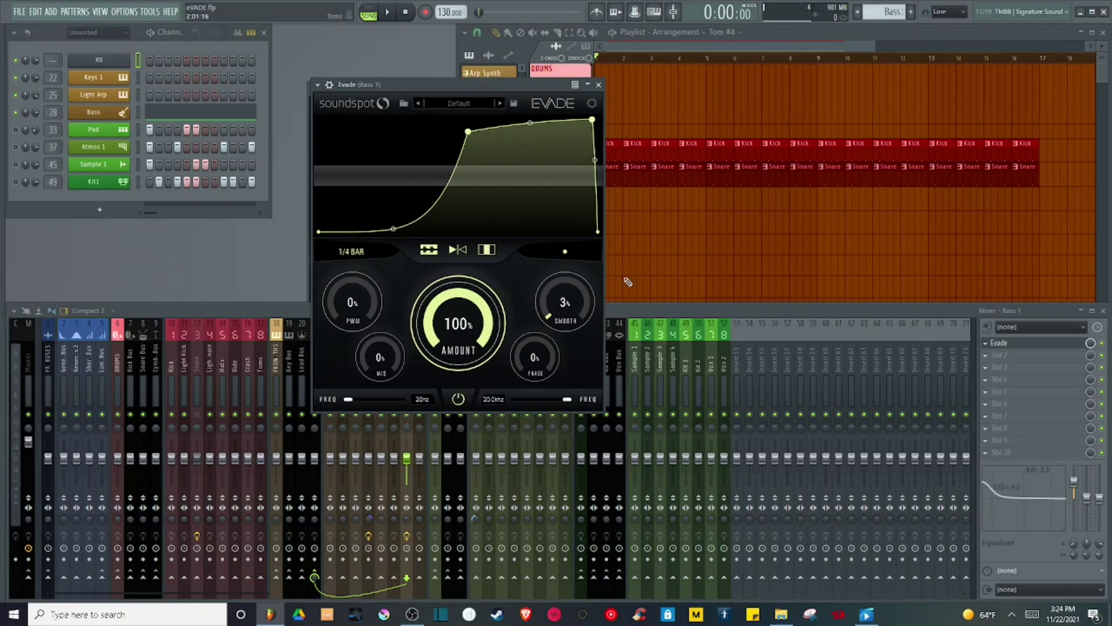
pyautogui.press('space')
pyautogui.scroll(1, 565, 304)
pyautogui.moveTo(565, 305); pyautogui.dragTo(594, 352)
pyautogui.moveTo(554, 302); pyautogui.dragTo(554, 367)
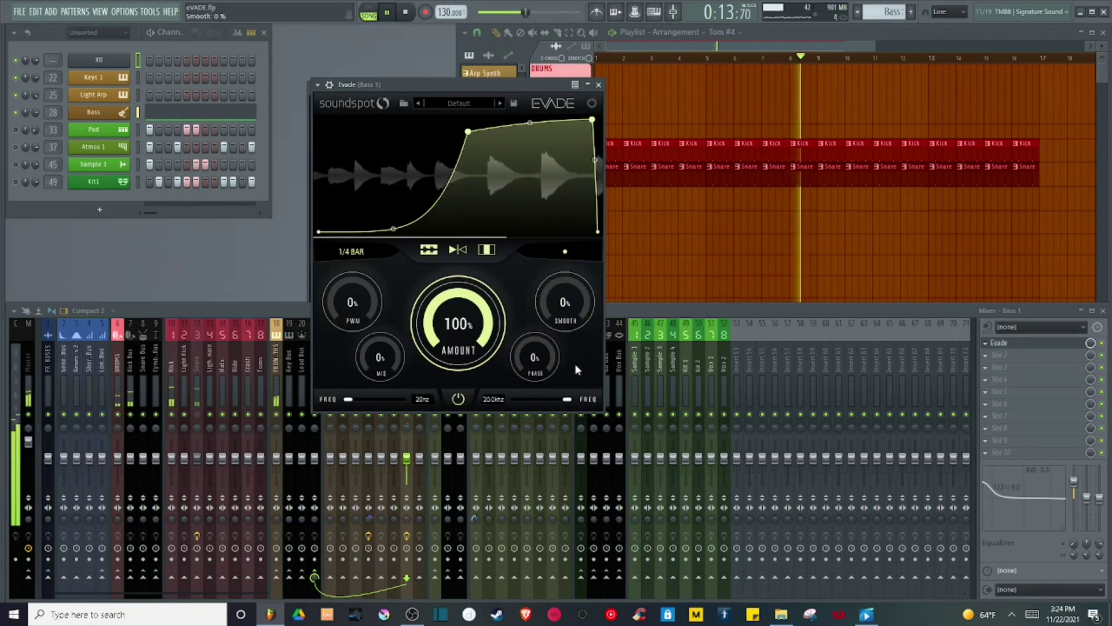
pyautogui.press('space')
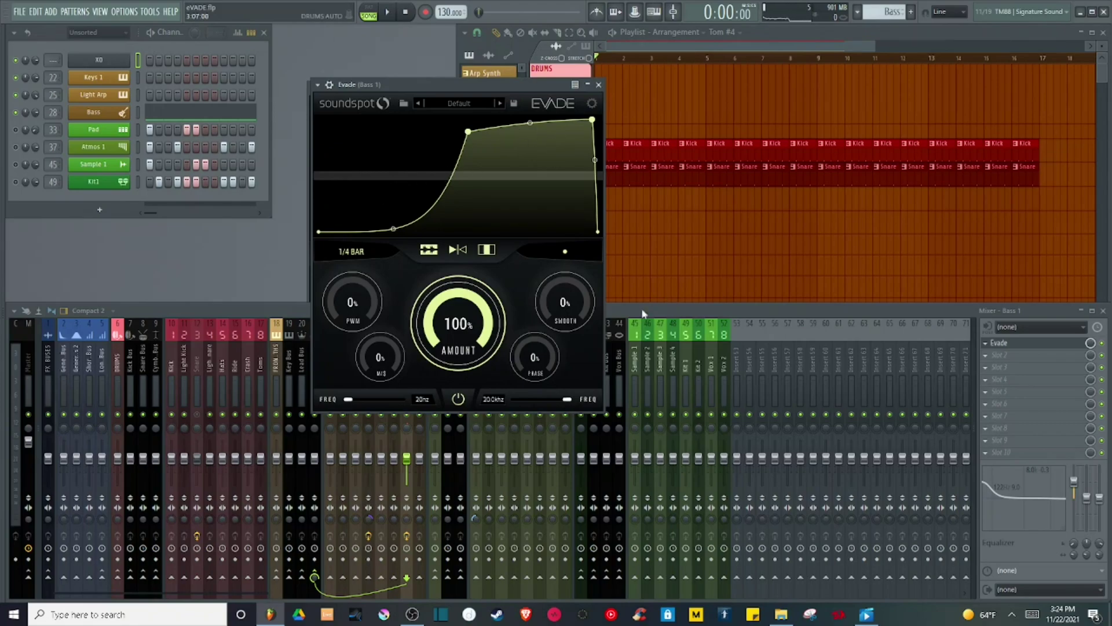
# Step: Offset Evade's phase to 15%, then push it higher while the song plays
pyautogui.moveTo(540, 363); pyautogui.dragTo(535, 340)
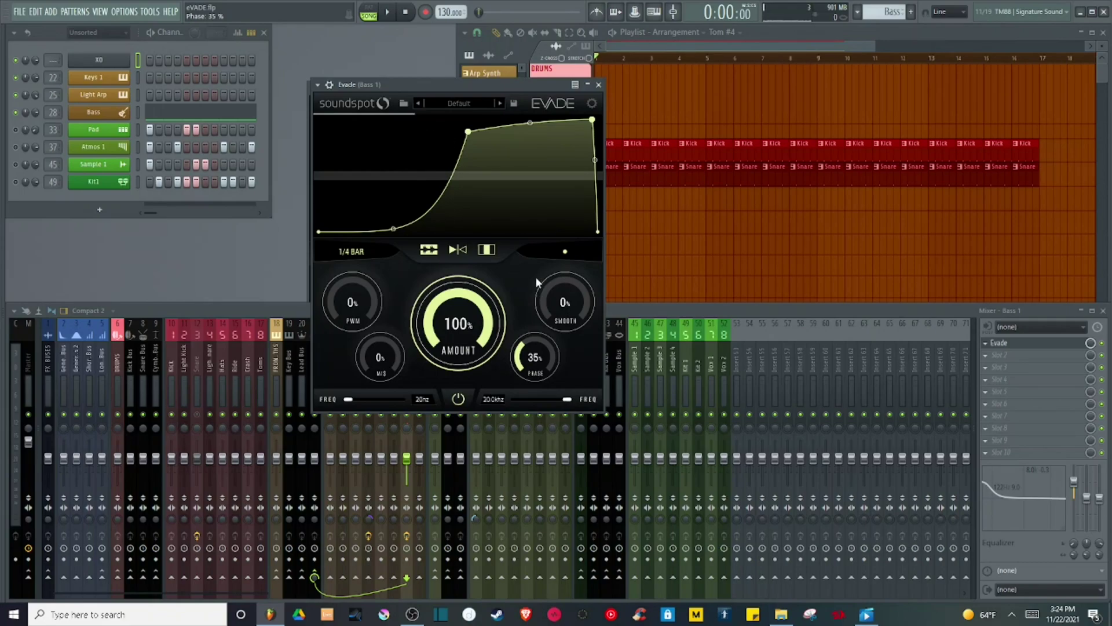
pyautogui.press('space')
pyautogui.moveTo(544, 364); pyautogui.dragTo(559, 397)
# Step: Reset Evade's mid/side balance to 0%, then audition it at 100%
pyautogui.press('space')
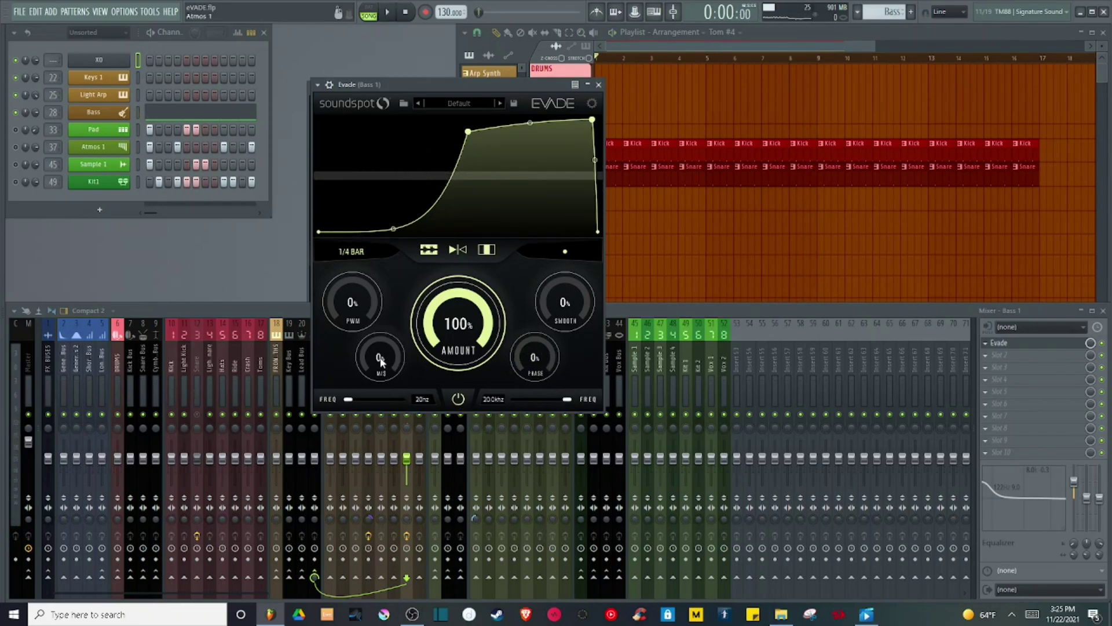
pyautogui.moveTo(381, 360)
pyautogui.mouseDown()
pyautogui.moveTo(391, 350)
pyautogui.moveTo(379, 376)
pyautogui.mouseUp()
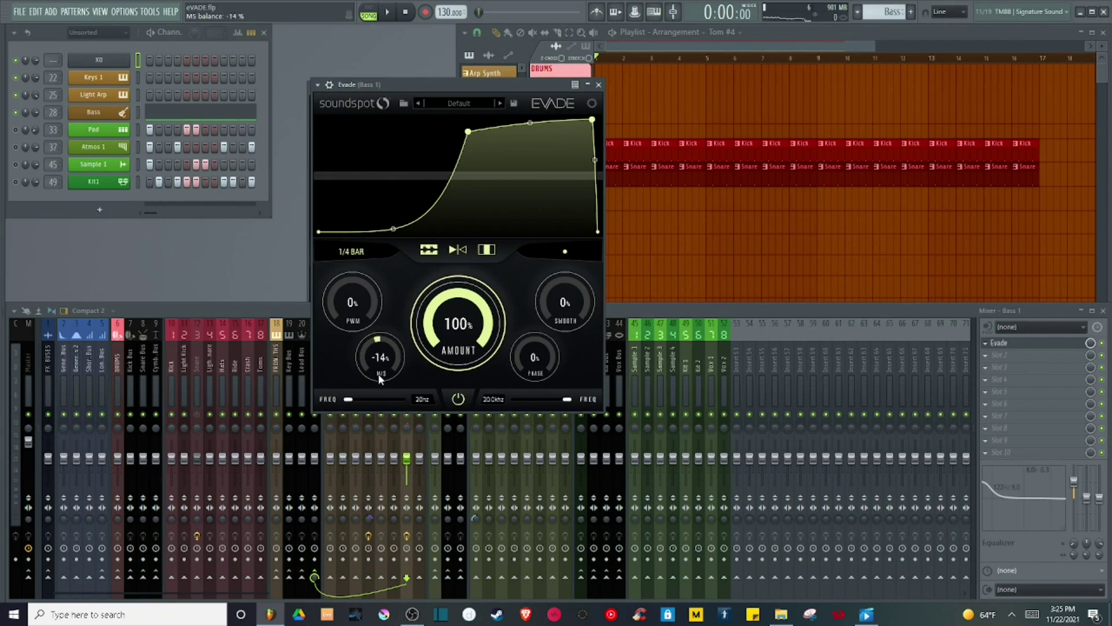
pyautogui.doubleClick(389, 337)
pyautogui.moveTo(380, 359); pyautogui.dragTo(342, 127)
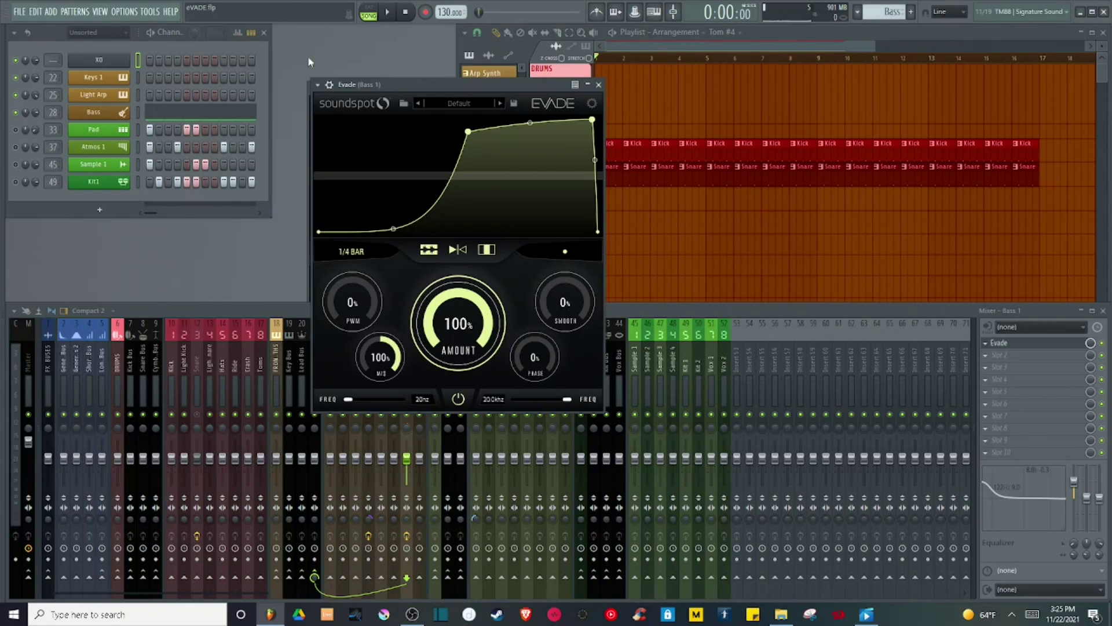
pyautogui.press('space')
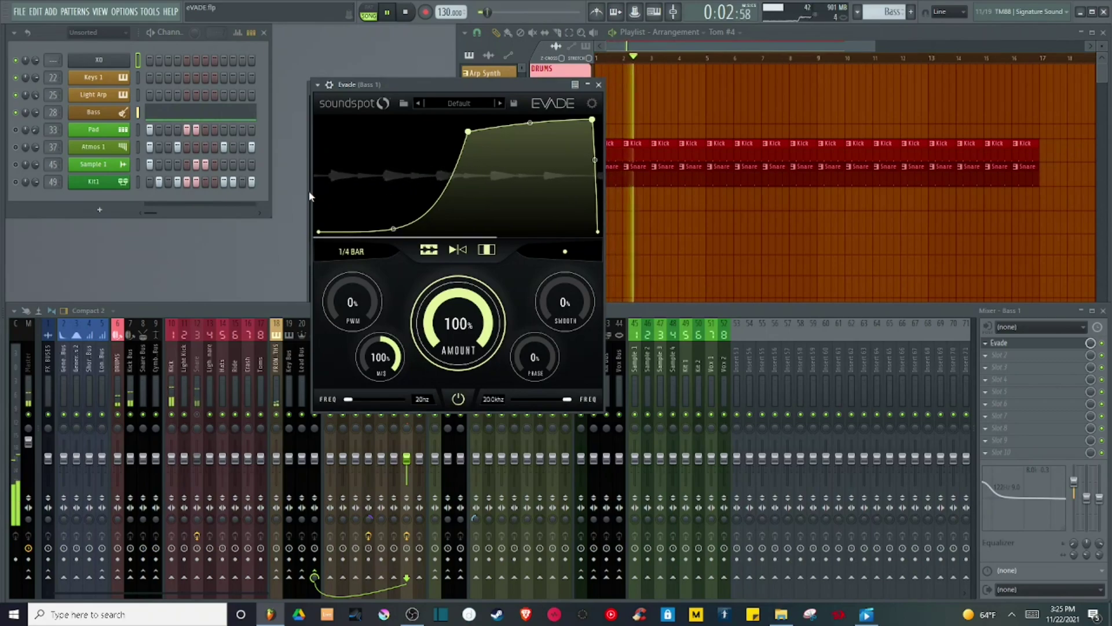
pyautogui.press('space')
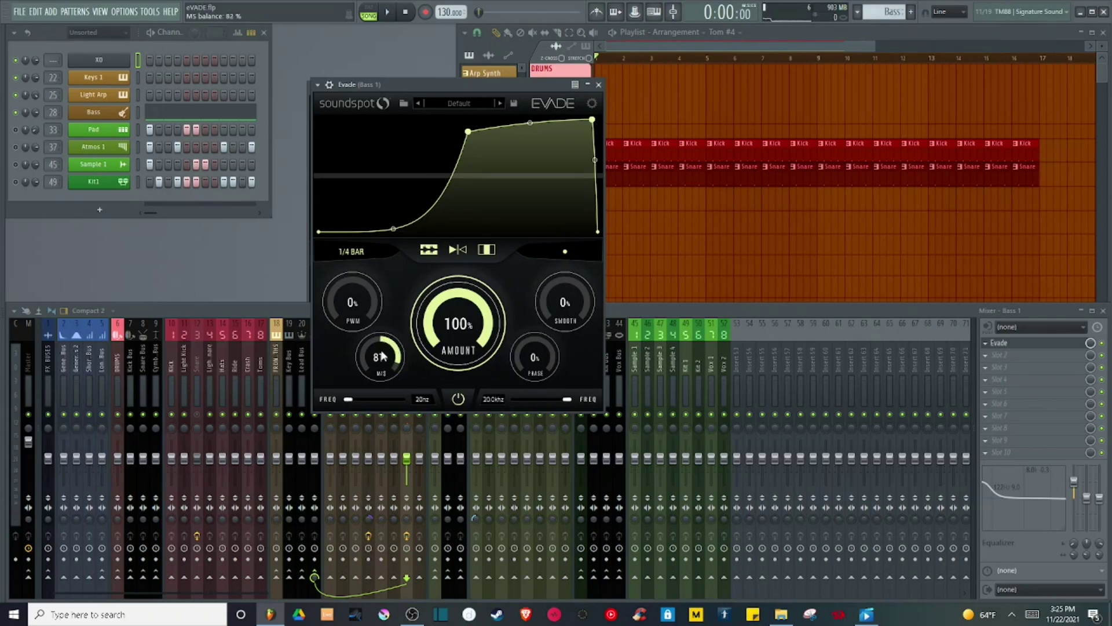
# Step: Audition a -100% mid/side balance, then return it to 0%
pyautogui.moveTo(382, 340); pyautogui.dragTo(397, 579)
pyautogui.press('space')
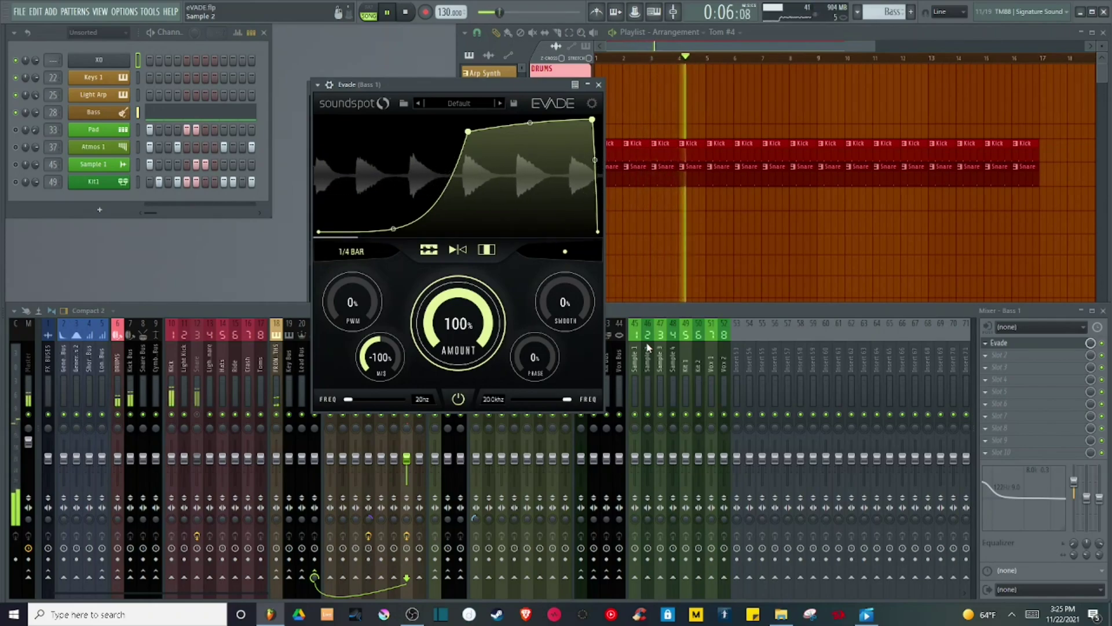
pyautogui.press('space')
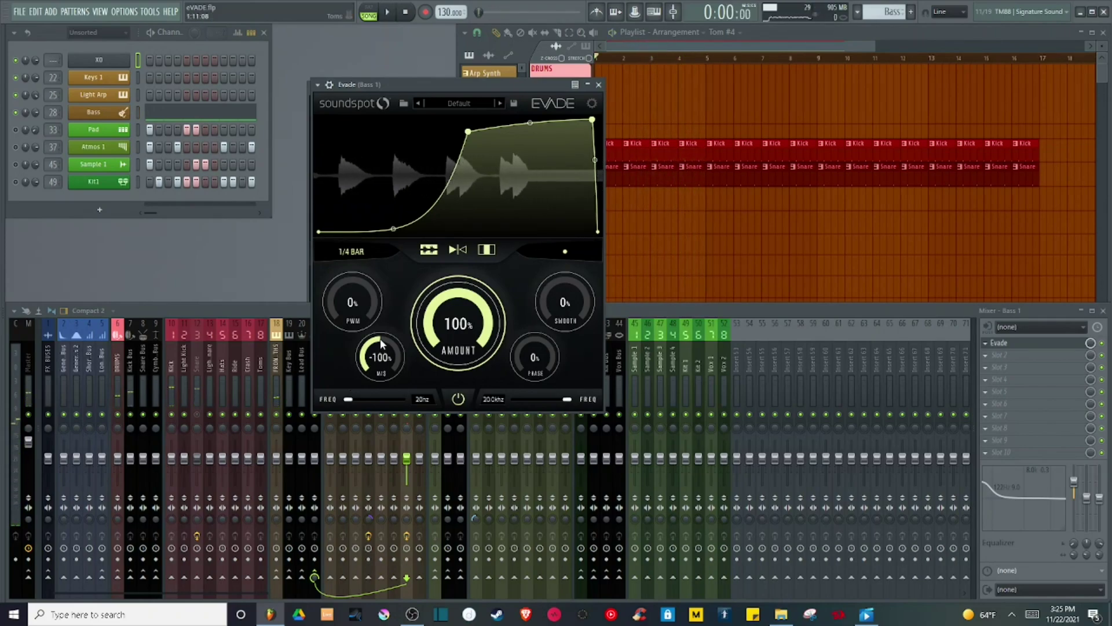
pyautogui.moveTo(374, 355); pyautogui.dragTo(380, 340)
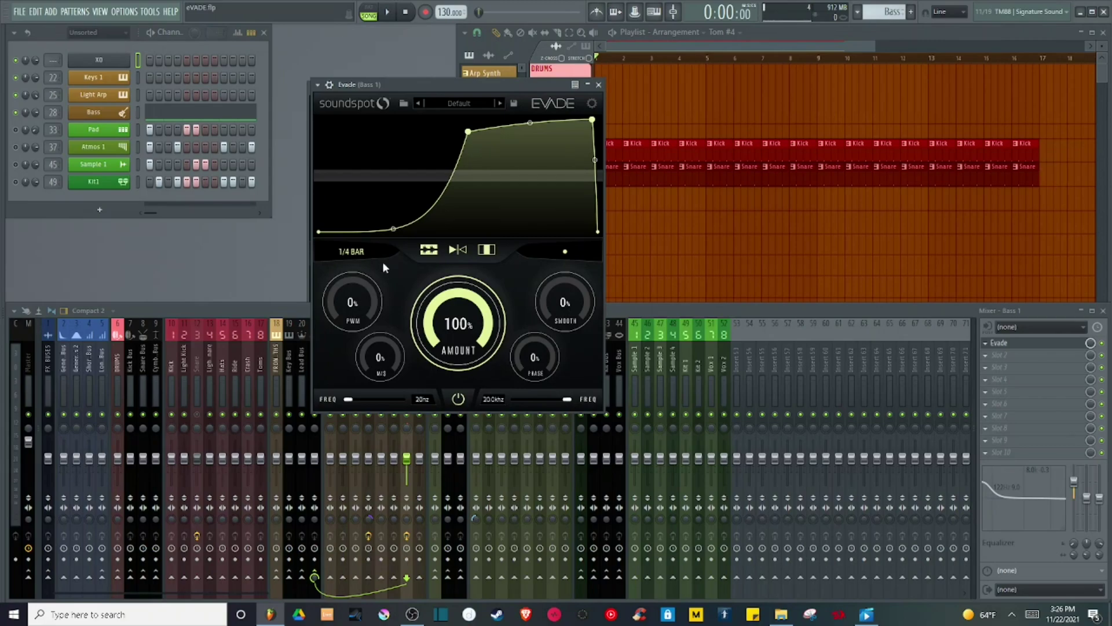
# Step: Sweep Evade's PWM between 100% and negative values during playback, leaving it at -100%
pyautogui.moveTo(350, 318); pyautogui.dragTo(334, 182)
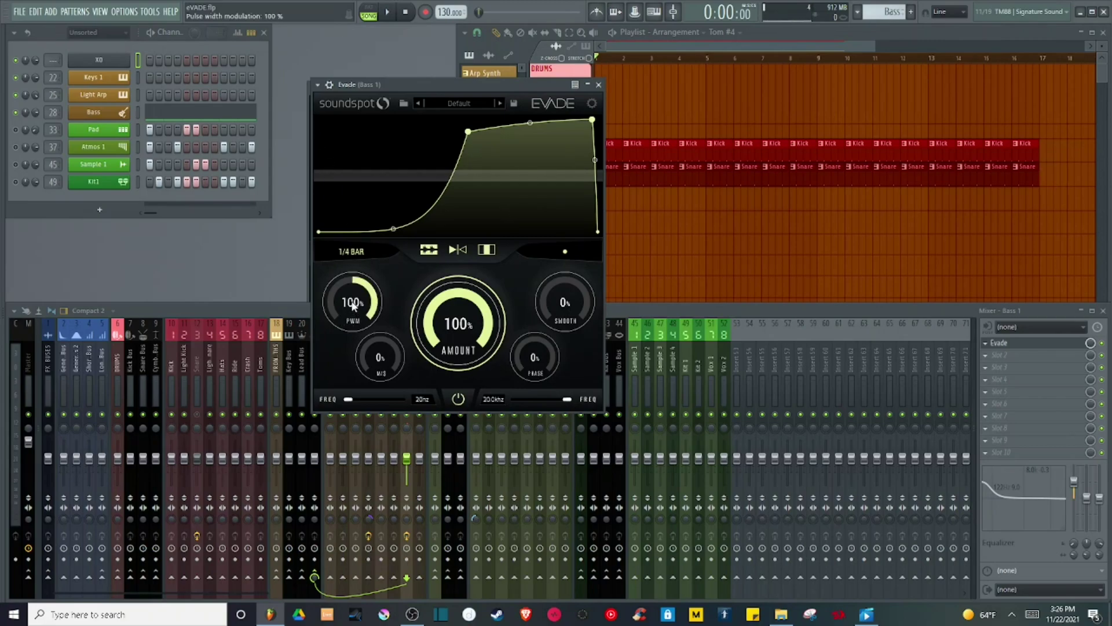
pyautogui.moveTo(355, 315); pyautogui.dragTo(348, 234)
pyautogui.press('space')
pyautogui.moveTo(350, 302); pyautogui.dragTo(327, 218)
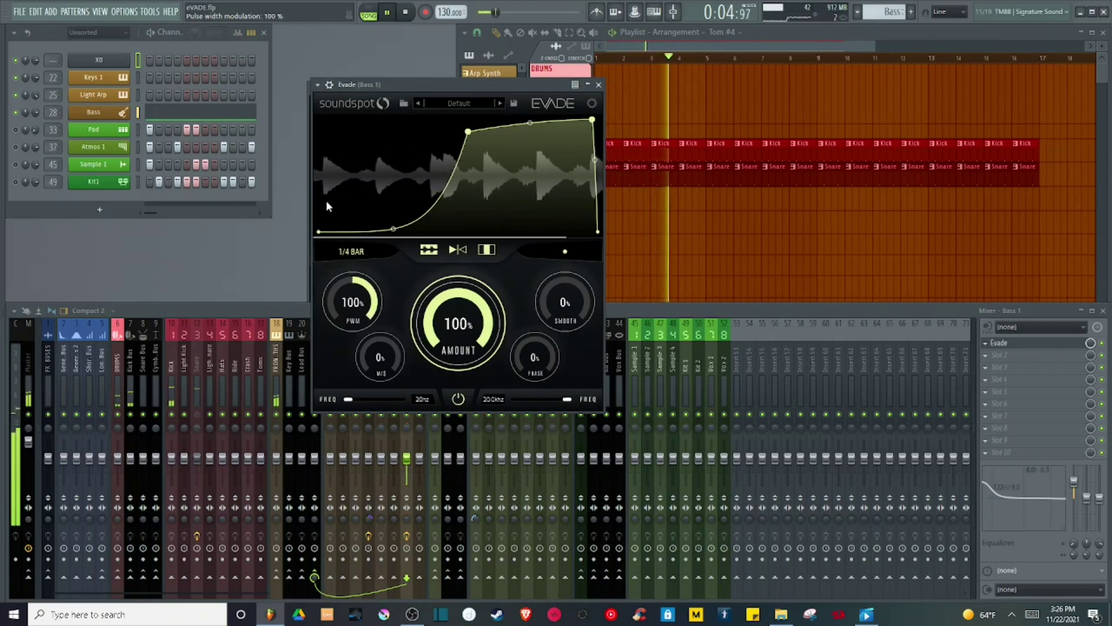
pyautogui.moveTo(335, 273); pyautogui.dragTo(360, 435)
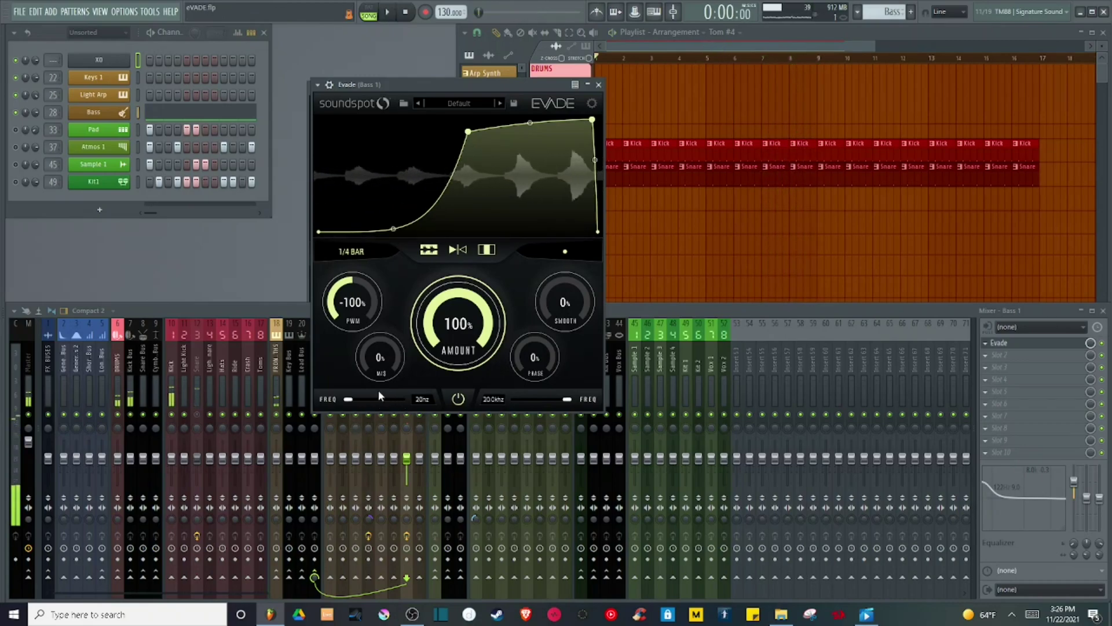
# Step: Raise Bass 1's Evade low frequency limit to about 270 Hz, listen, then settle it at 209 Hz
pyautogui.press('space')
pyautogui.moveTo(347, 403); pyautogui.dragTo(401, 416)
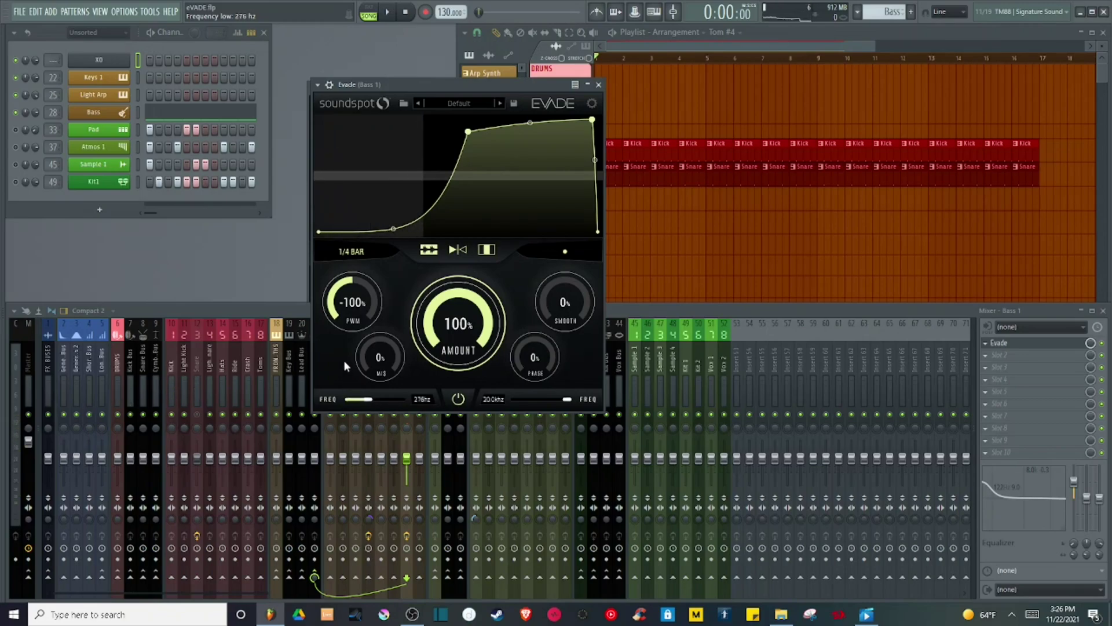
pyautogui.press('space')
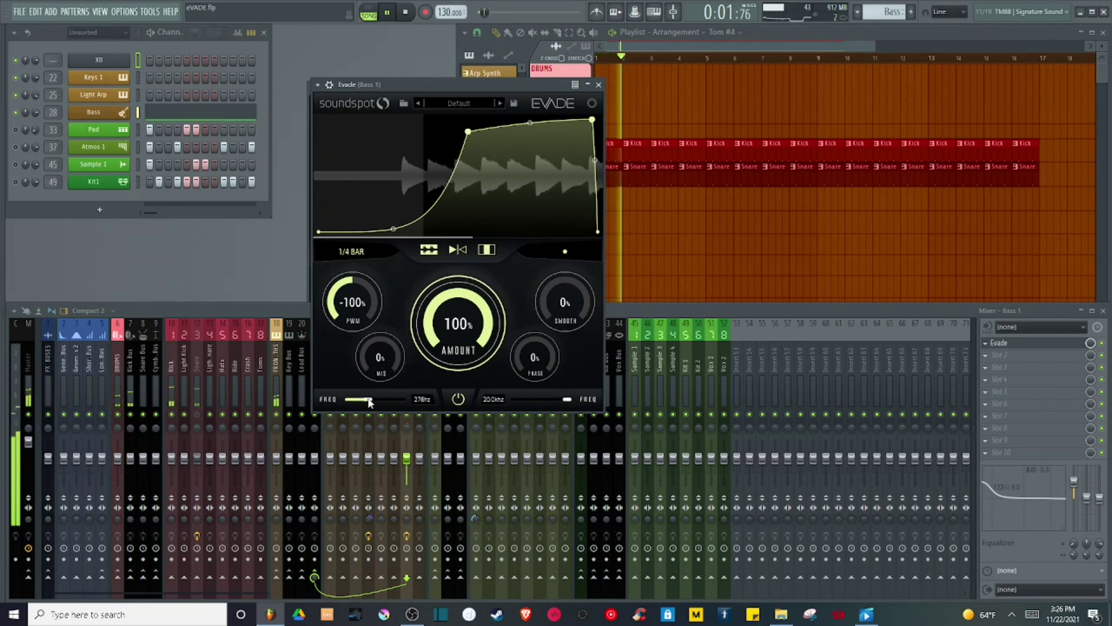
pyautogui.moveTo(368, 401); pyautogui.dragTo(364, 401)
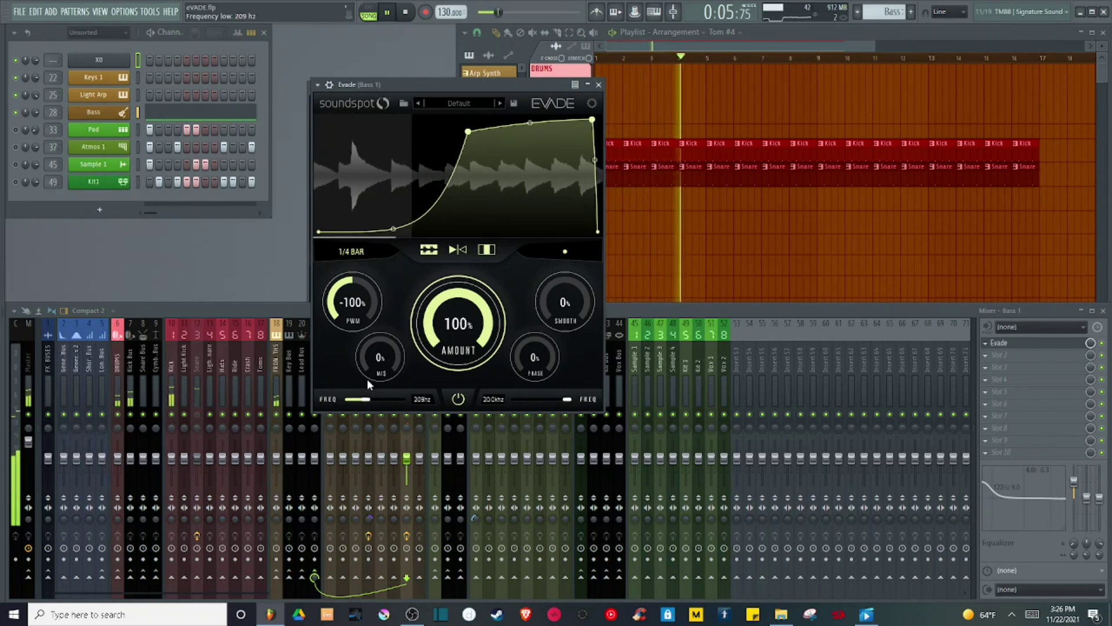
# Step: Return Bass 1's Evade low frequency limit to 20 Hz and reset PWM to 0%
pyautogui.press('space')
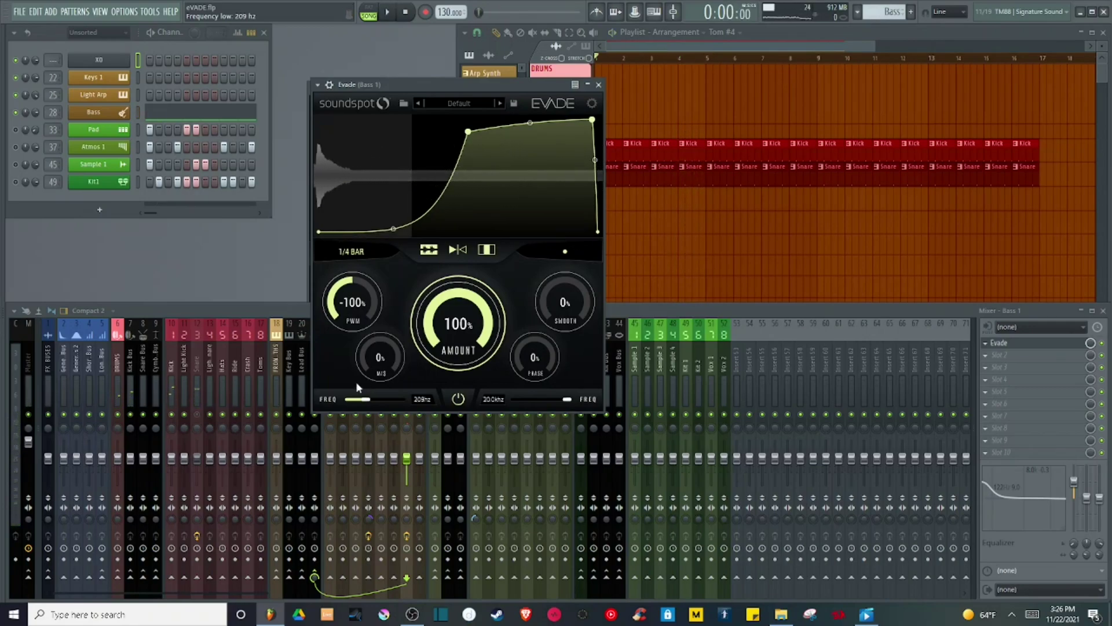
pyautogui.moveTo(364, 399); pyautogui.dragTo(347, 399)
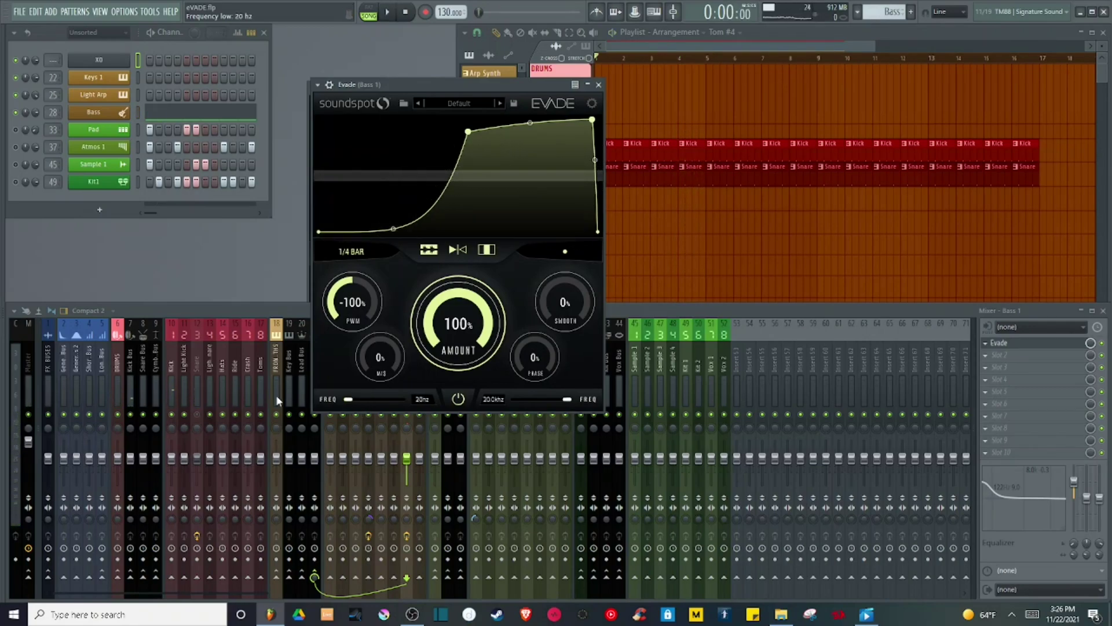
pyautogui.doubleClick(352, 284)
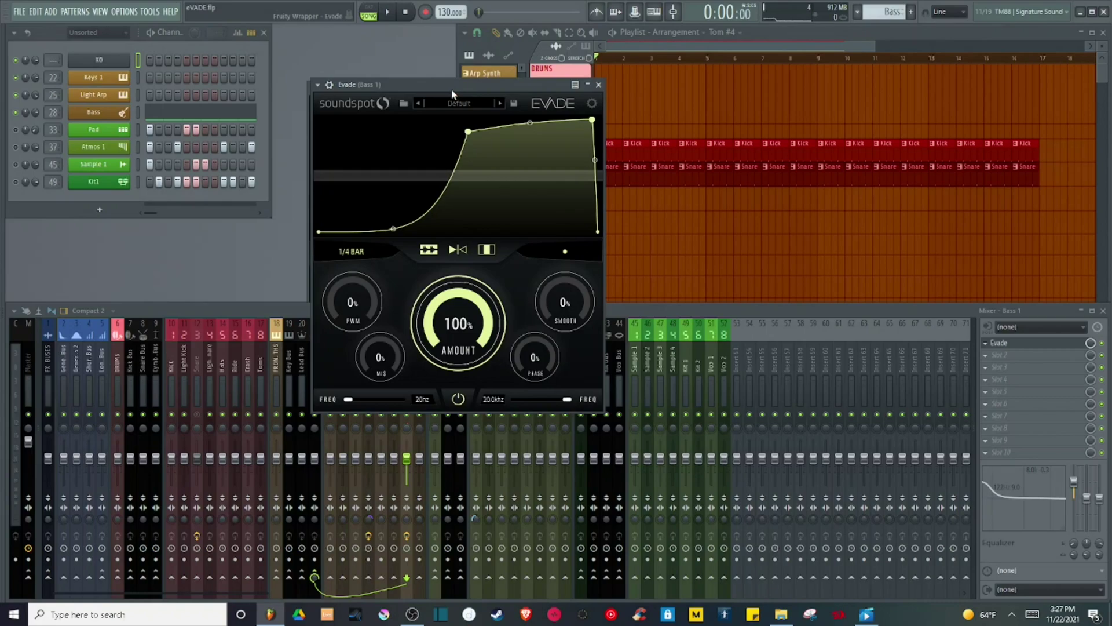
# Step: Add three points to Evade's volume curve, then delete them to restore the original curve
pyautogui.click(363, 151)
pyautogui.click(415, 179)
pyautogui.click(416, 136)
pyautogui.rightClick(418, 138)
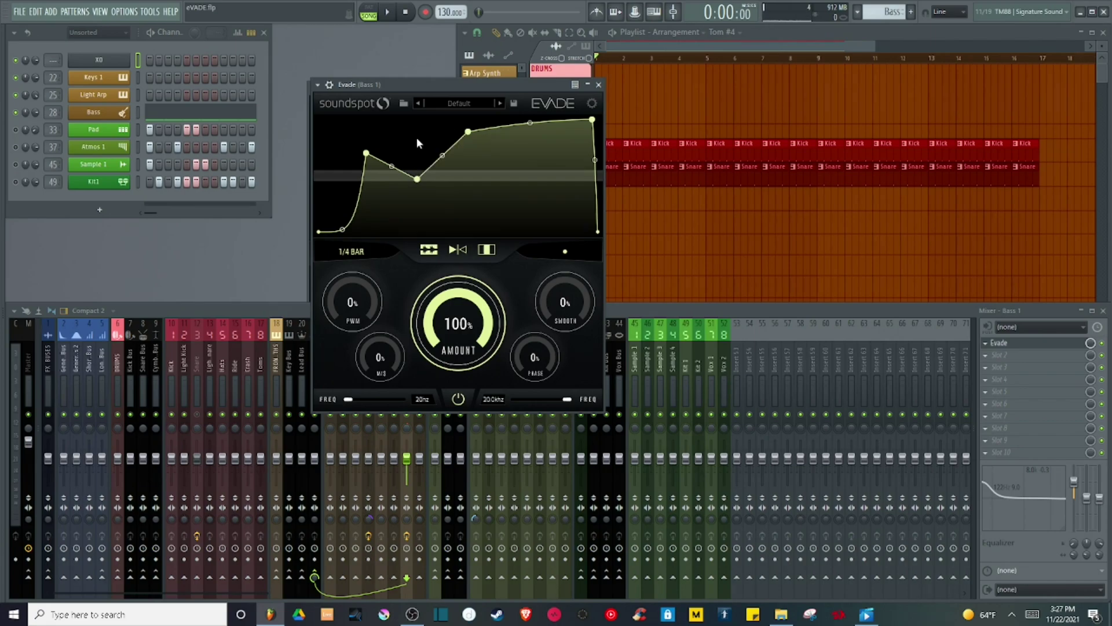
pyautogui.rightClick(417, 179)
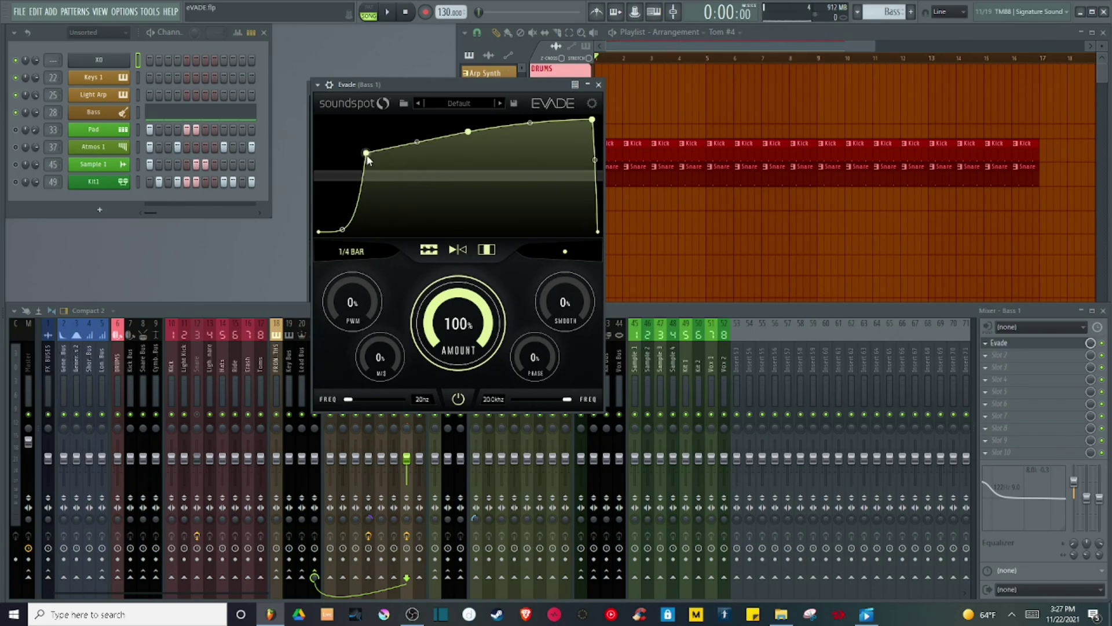
pyautogui.rightClick(366, 154)
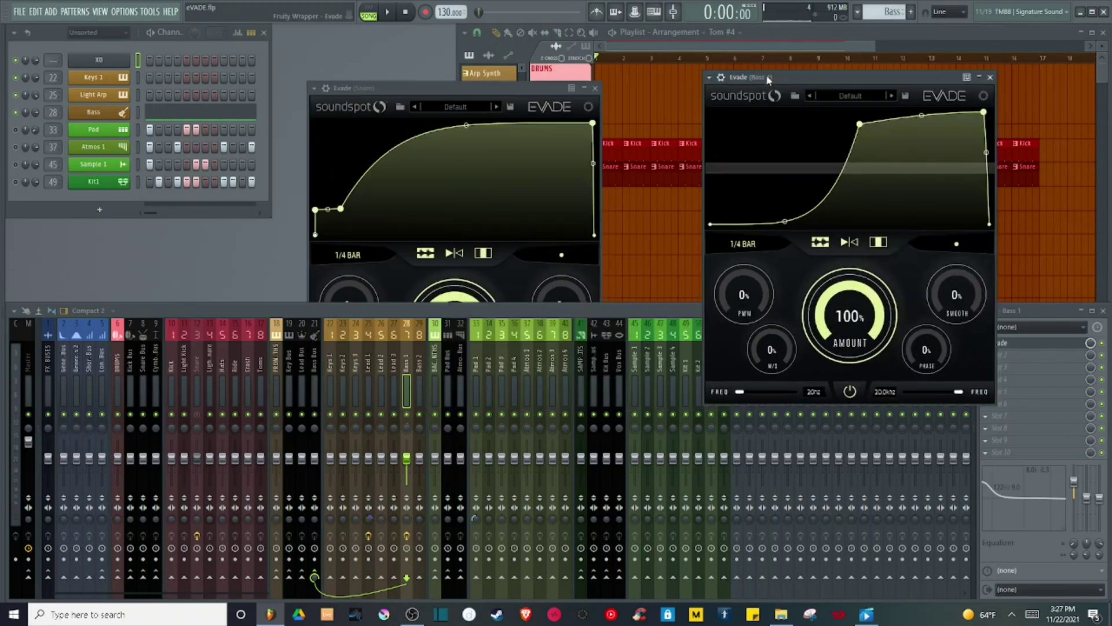
# Step: Move the bass Evade window aside and play the song briefly to hear the snare processing
pyautogui.moveTo(744, 76); pyautogui.dragTo(678, 83)
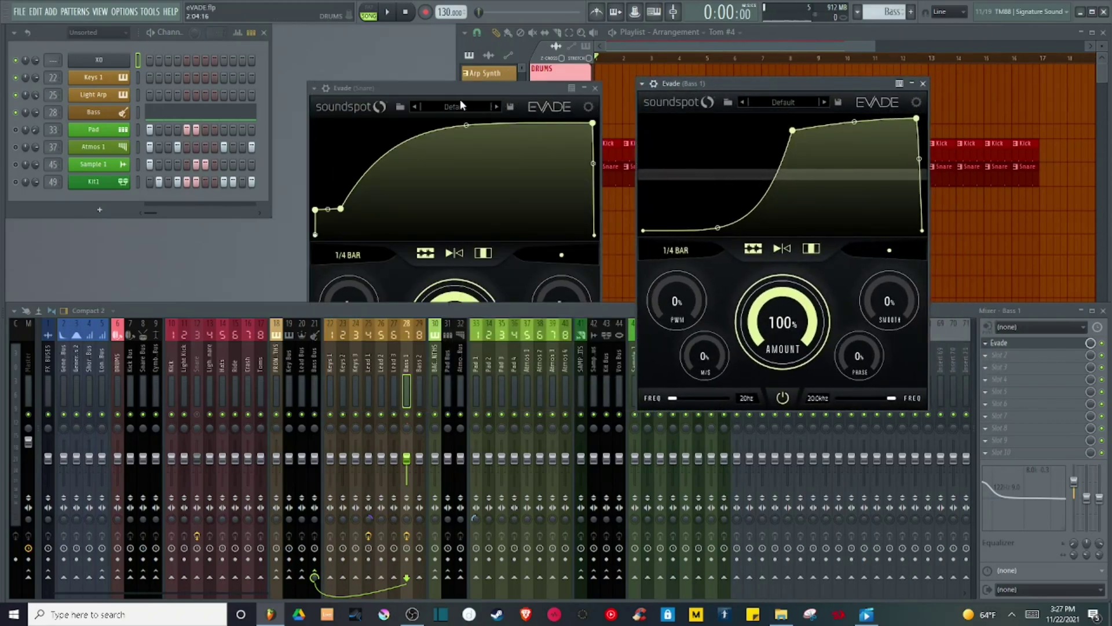
pyautogui.click(197, 364)
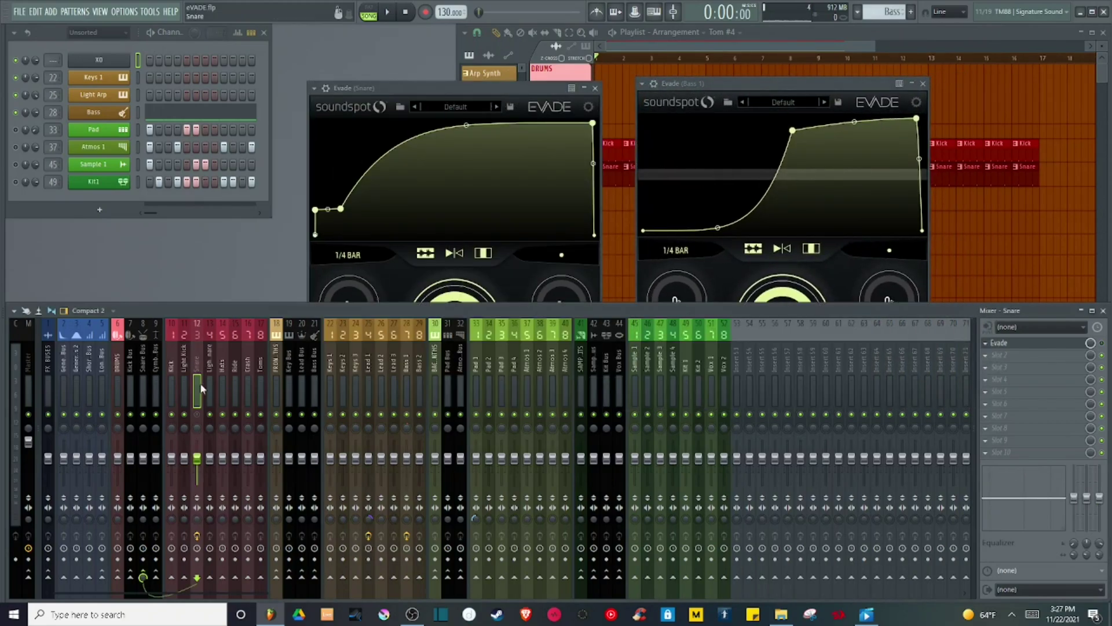
pyautogui.press('space')
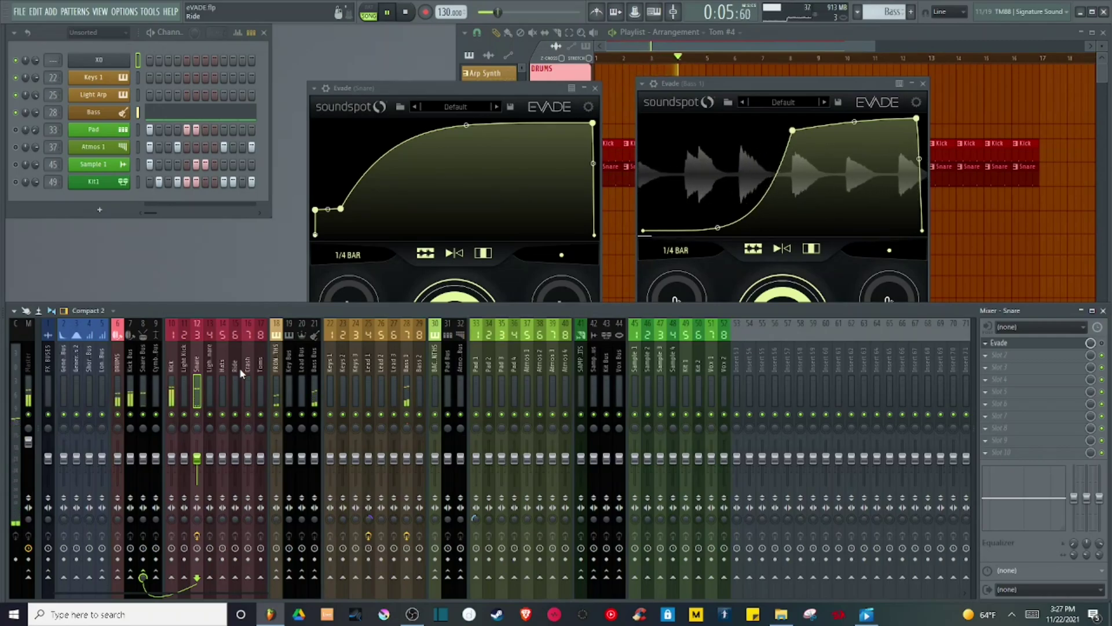
pyautogui.press('space')
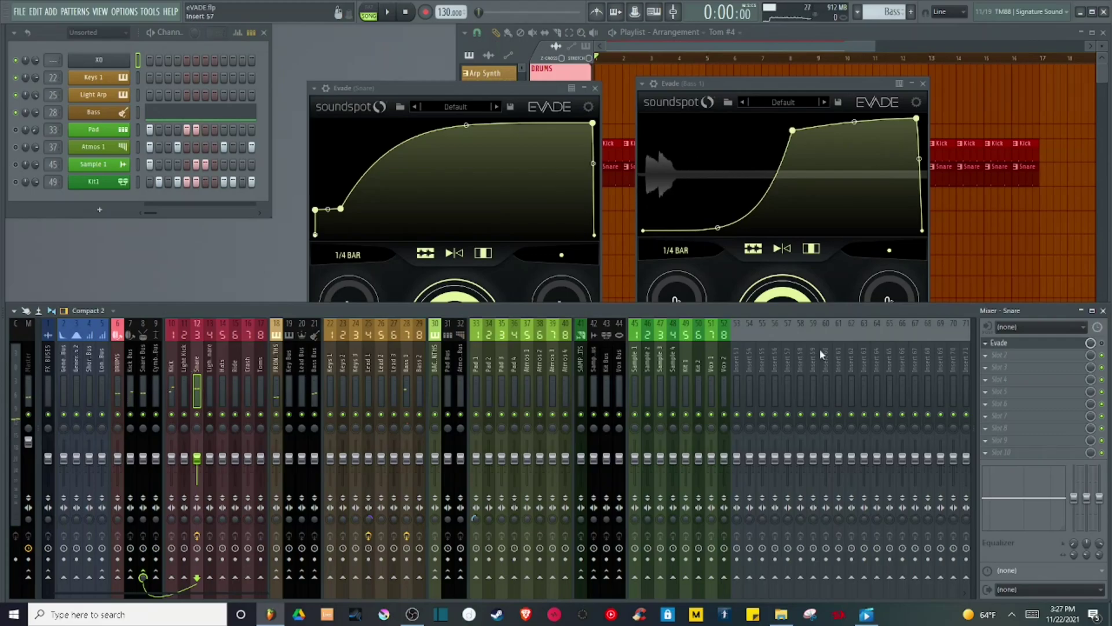
# Step: Bring the snare's Evade window in front of the mixer and listen to the song play
pyautogui.click(461, 88)
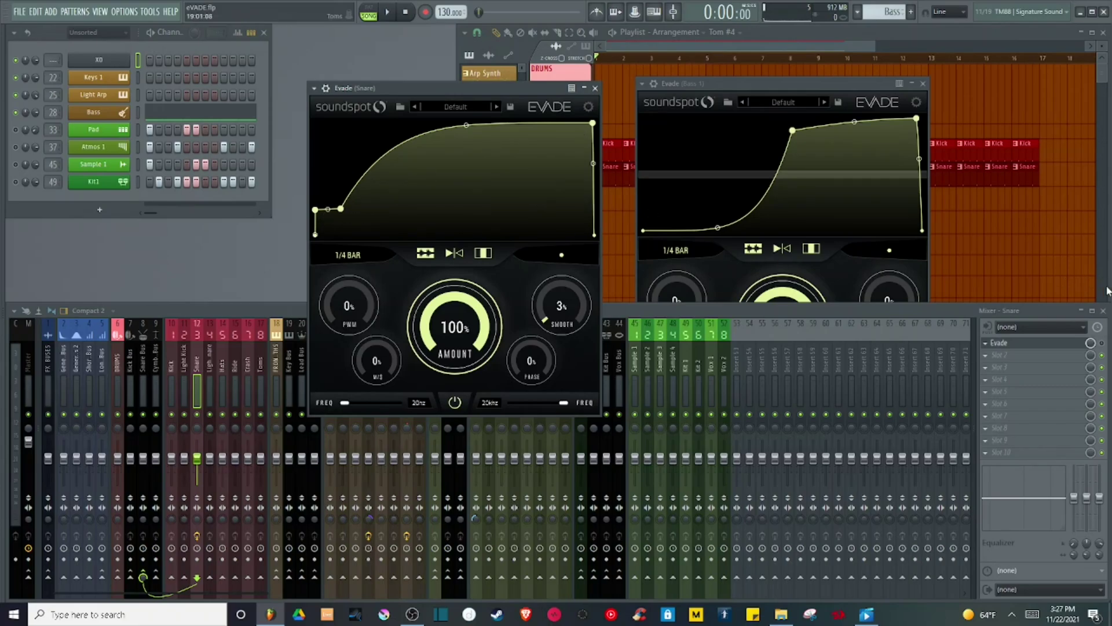
pyautogui.click(247, 394)
pyautogui.click(450, 87)
pyautogui.press('space')
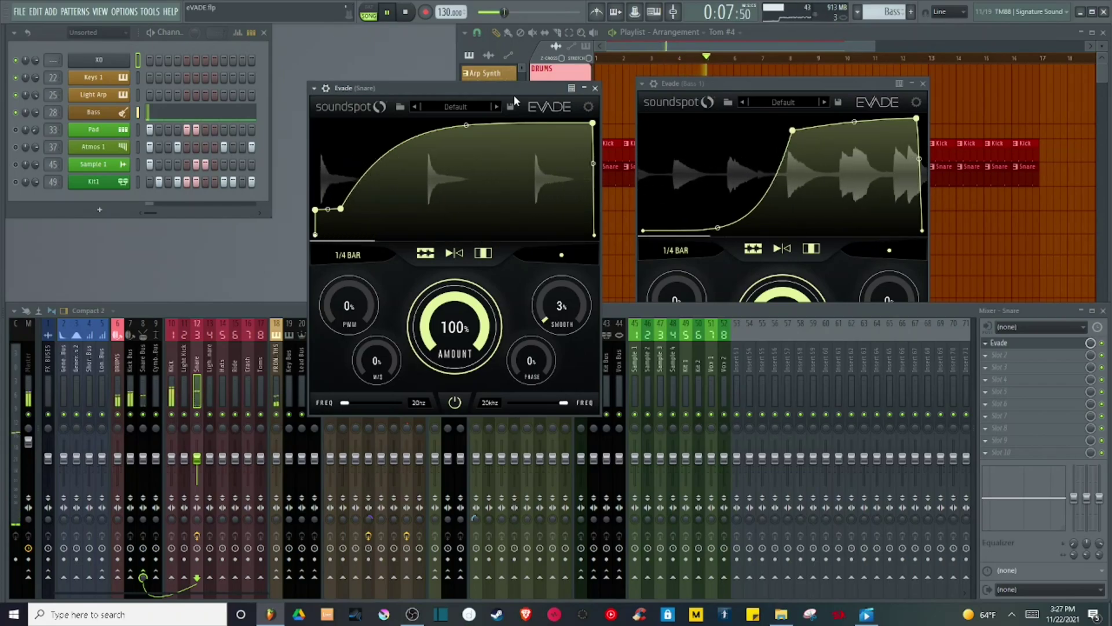
pyautogui.press('space')
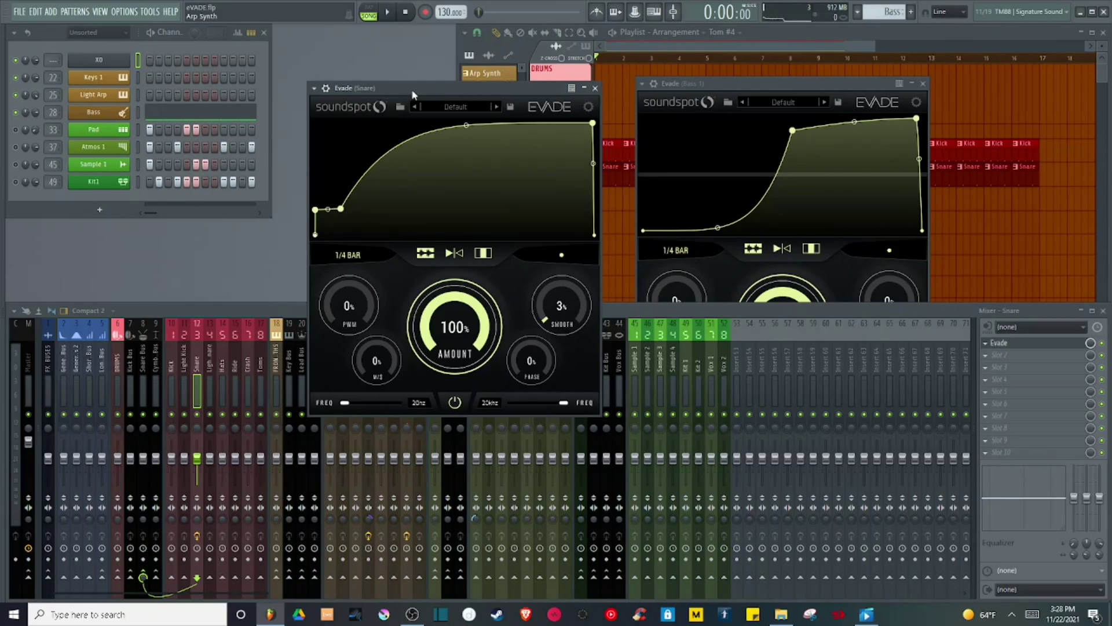
# Step: Reshape the snare's Evade curve into three sharp peaks separated by dips
pyautogui.moveTo(317, 212); pyautogui.dragTo(324, 100)
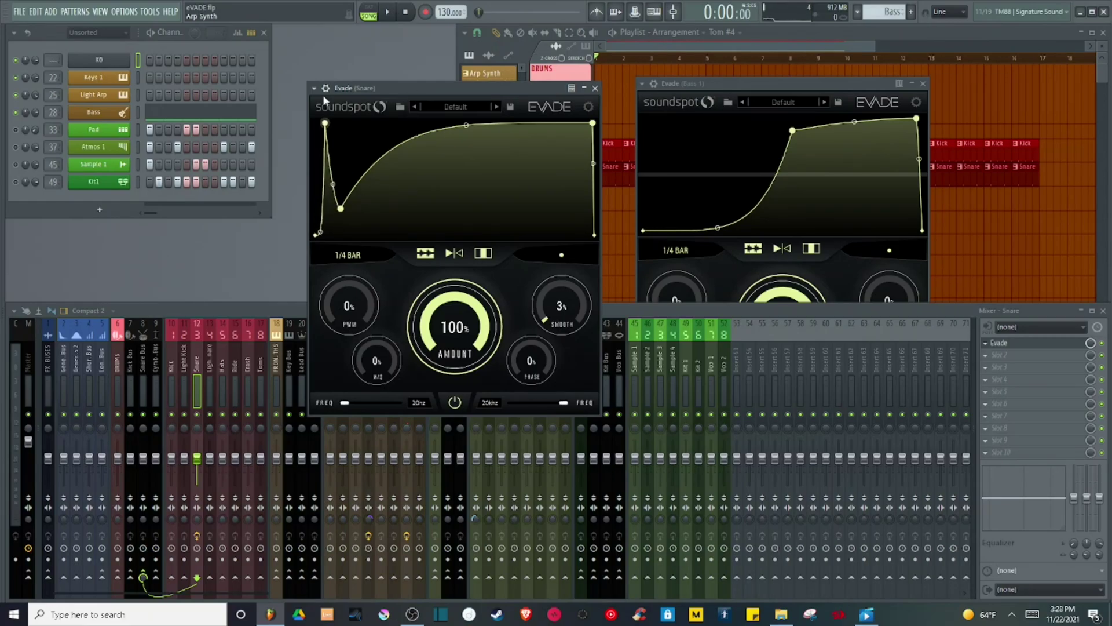
pyautogui.rightClick(341, 208)
pyautogui.moveTo(592, 123); pyautogui.dragTo(350, 235)
pyautogui.click(385, 126)
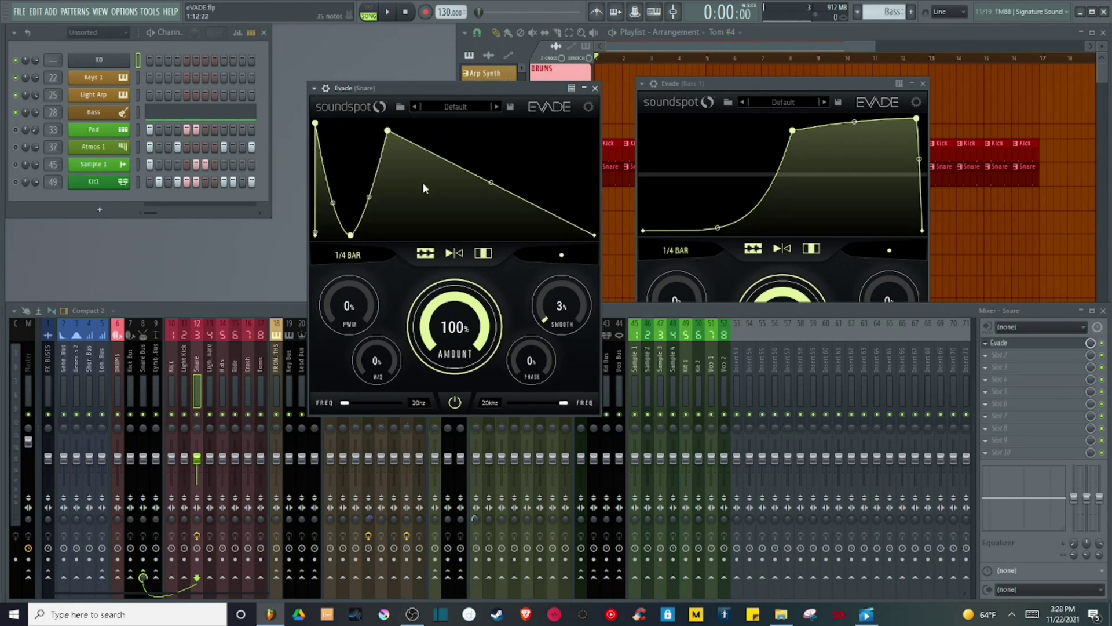
pyautogui.click(415, 222)
pyautogui.click(456, 140)
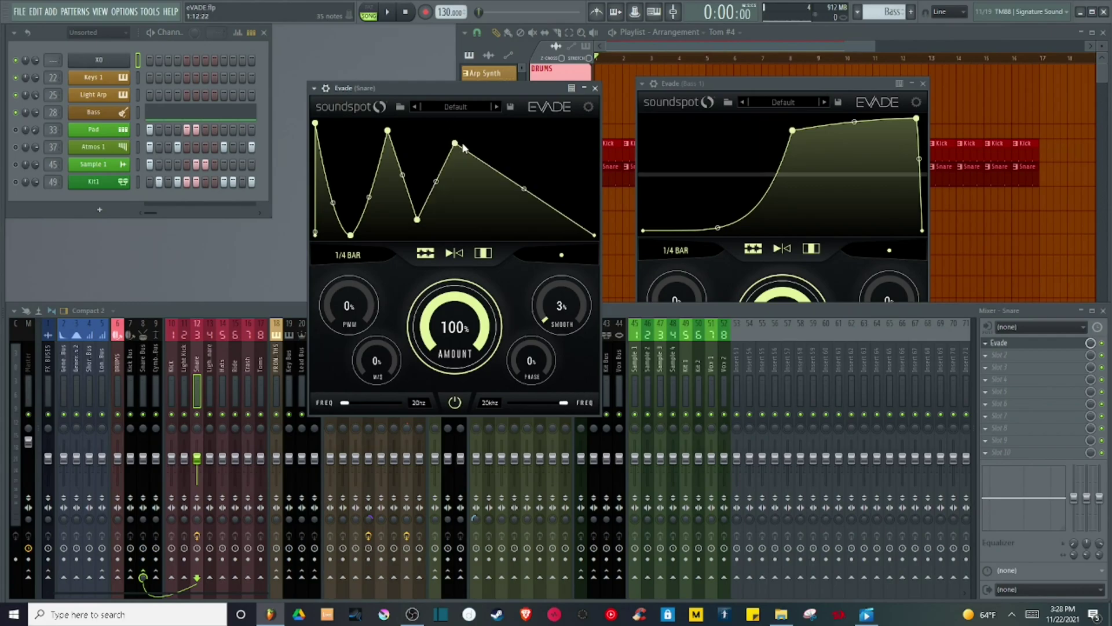
pyautogui.click(485, 218)
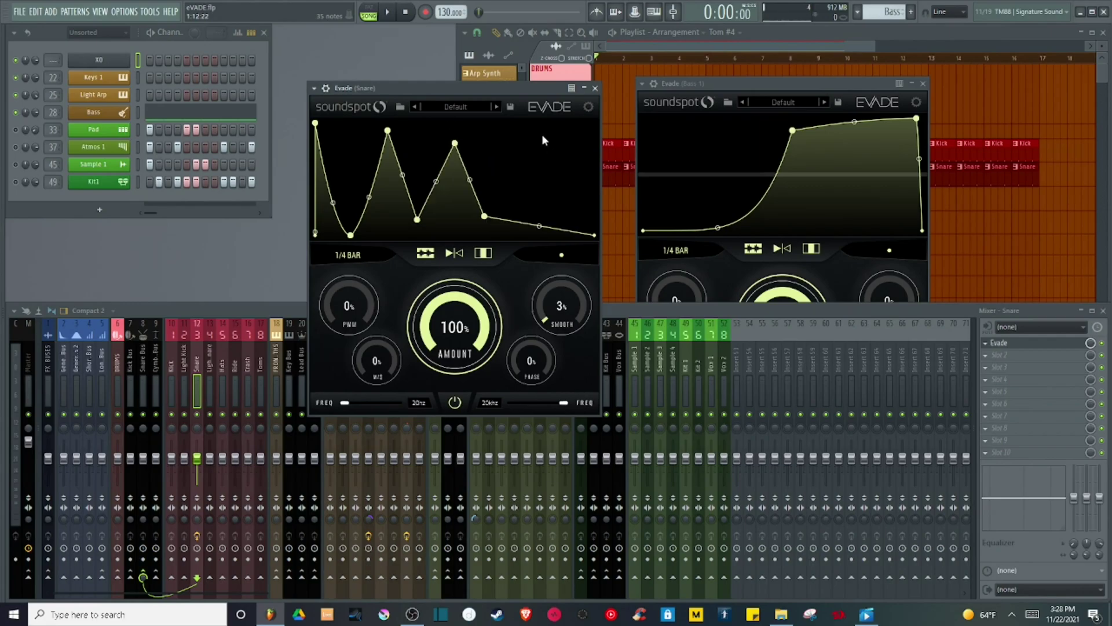
pyautogui.click(540, 137)
# Step: Set the curve rate to 1/32 bar, audition it, adjust Smooth and return PWM to 0%
pyautogui.click(347, 255)
pyautogui.click(342, 269)
pyautogui.press('space')
pyautogui.moveTo(551, 319); pyautogui.dragTo(534, 390)
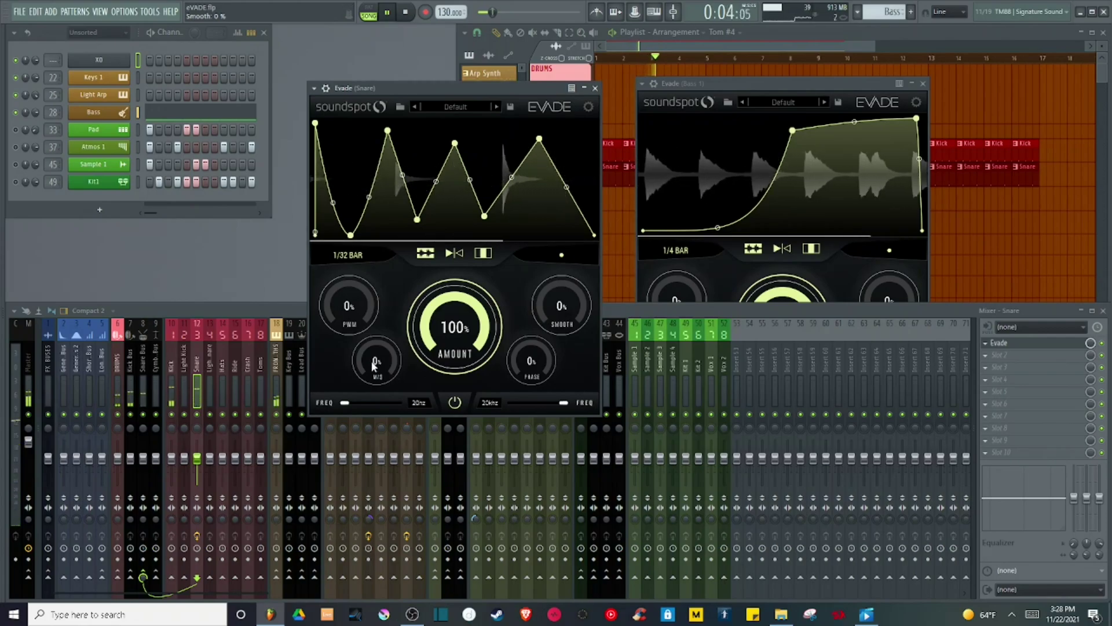
pyautogui.moveTo(339, 307)
pyautogui.mouseDown()
pyautogui.moveTo(325, 168)
pyautogui.moveTo(346, 389)
pyautogui.moveTo(350, 241)
pyautogui.moveTo(352, 304)
pyautogui.mouseUp()
pyautogui.press('space')
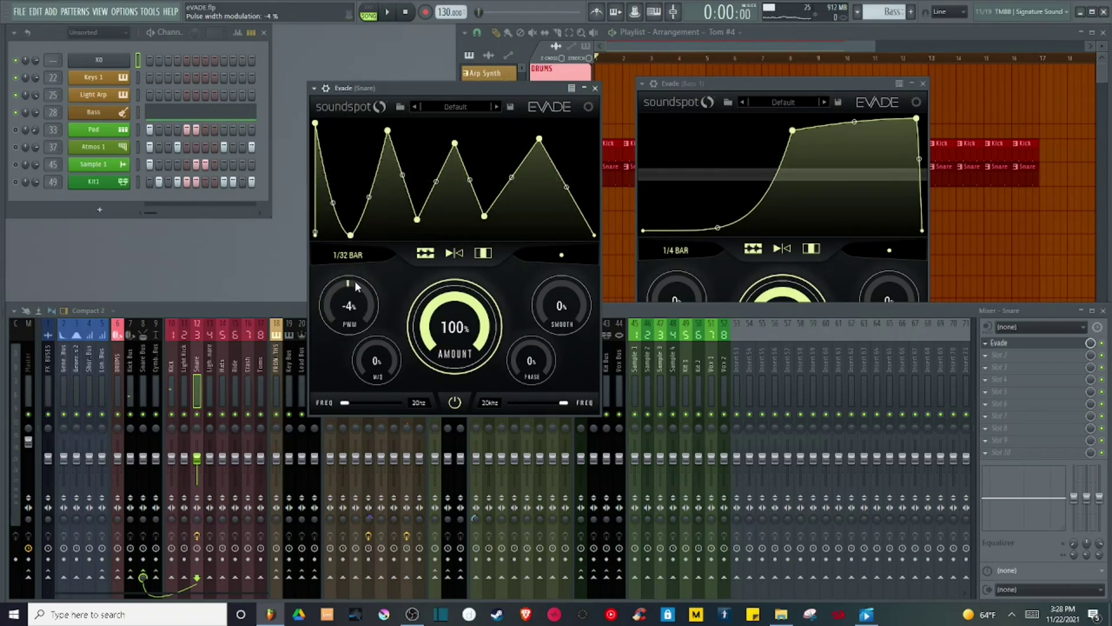
pyautogui.moveTo(352, 305); pyautogui.dragTo(352, 306)
# Step: Bypass the snare's Evade to compare, then re-enable it
pyautogui.moveTo(445, 94); pyautogui.dragTo(356, 91)
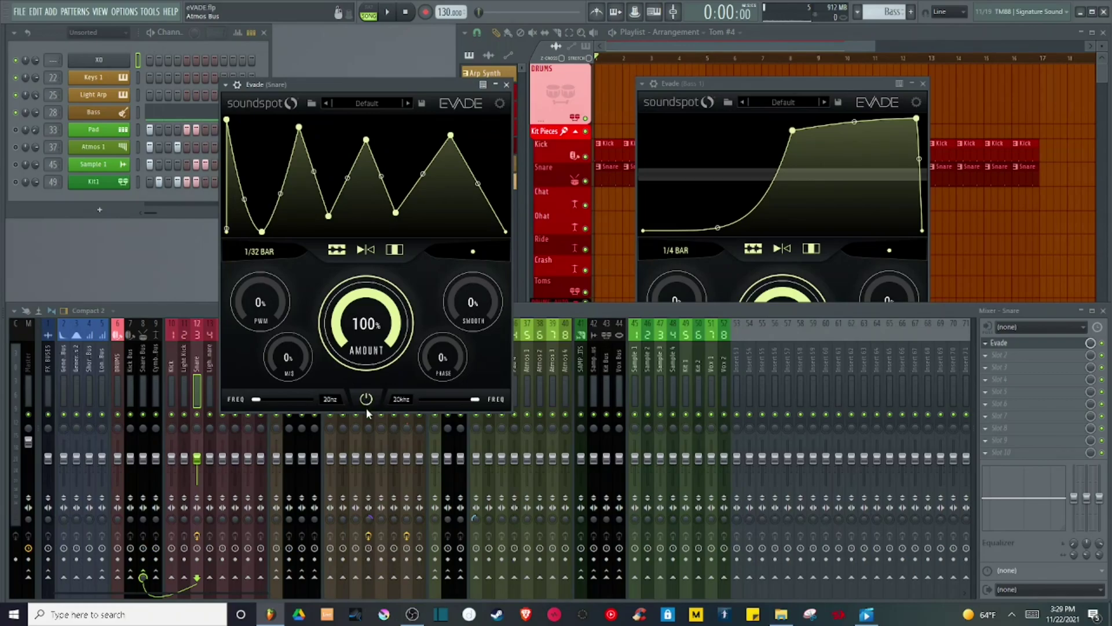
pyautogui.click(366, 400)
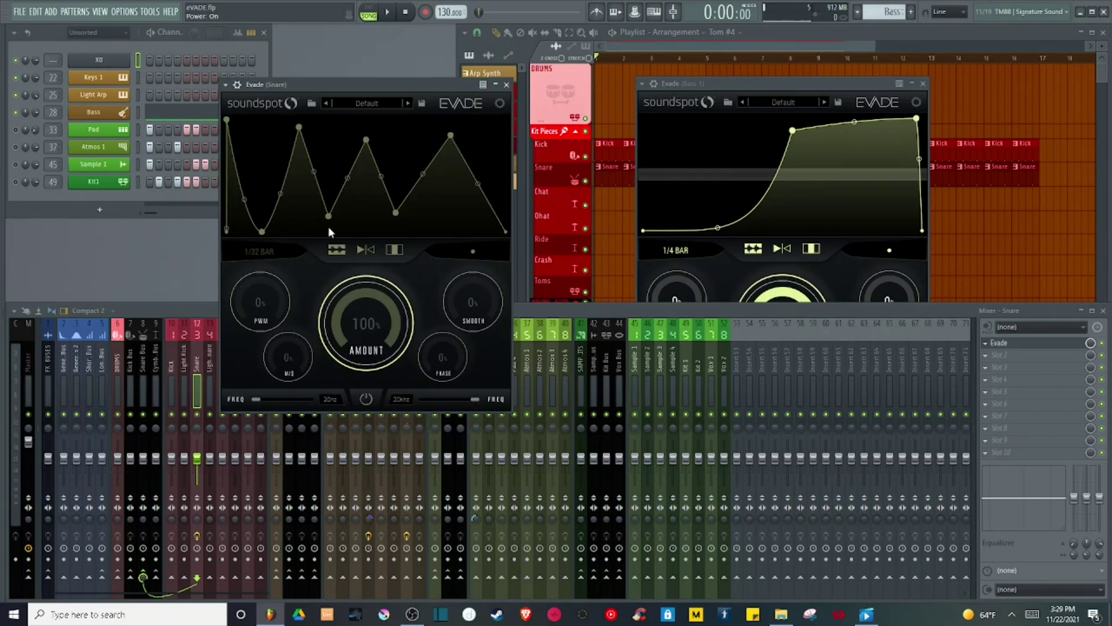
pyautogui.moveTo(358, 88); pyautogui.dragTo(370, 48)
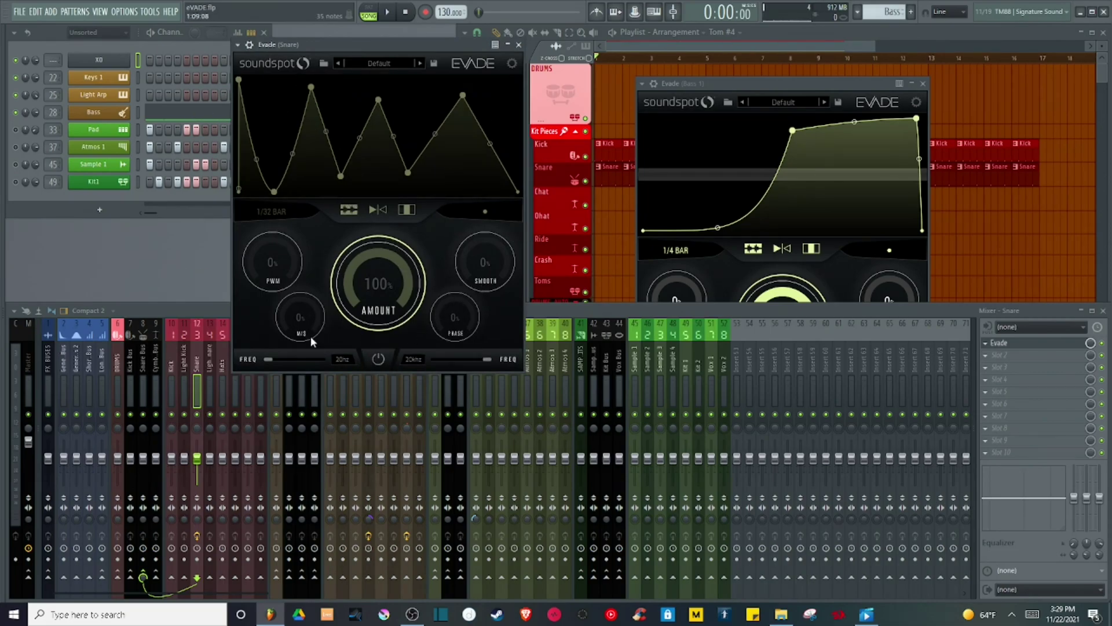
pyautogui.moveTo(386, 52); pyautogui.dragTo(417, 55)
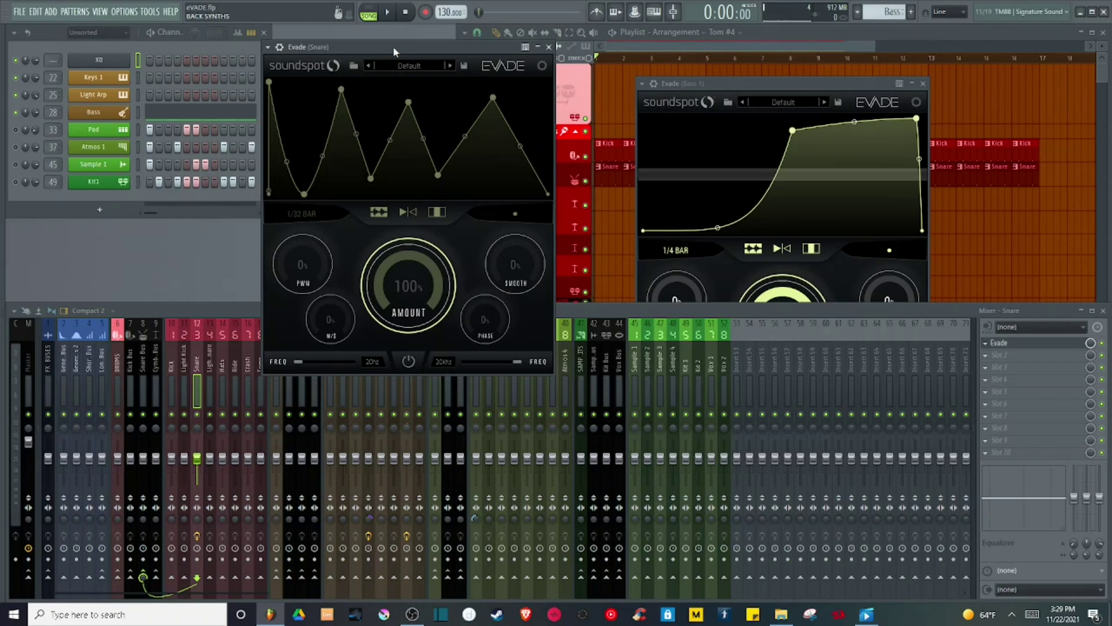
pyautogui.moveTo(397, 46); pyautogui.dragTo(479, 37)
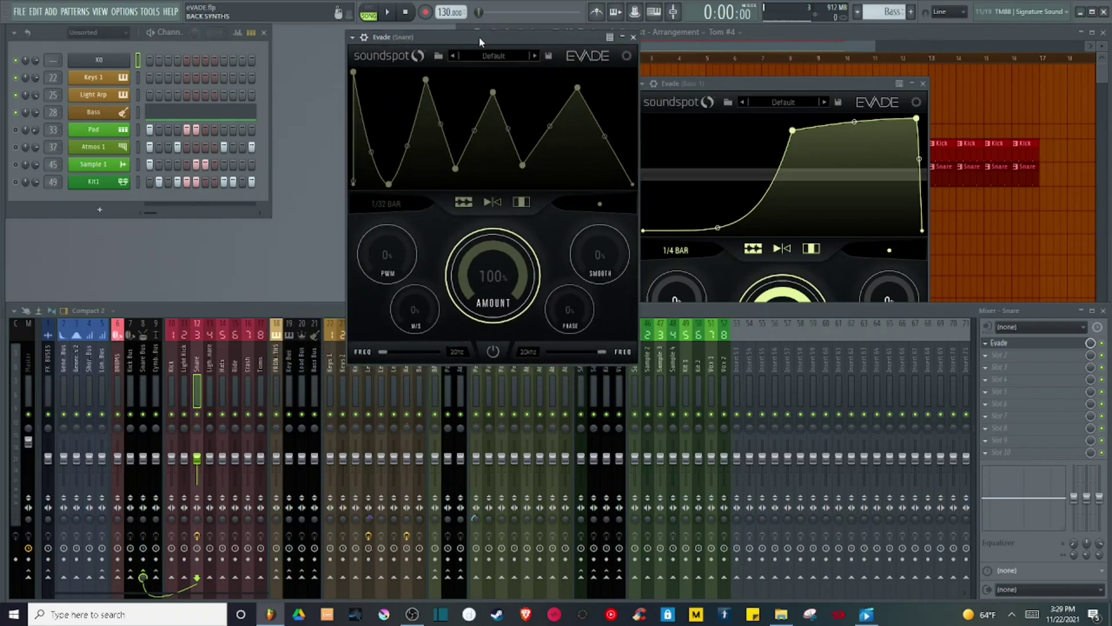
pyautogui.click(493, 351)
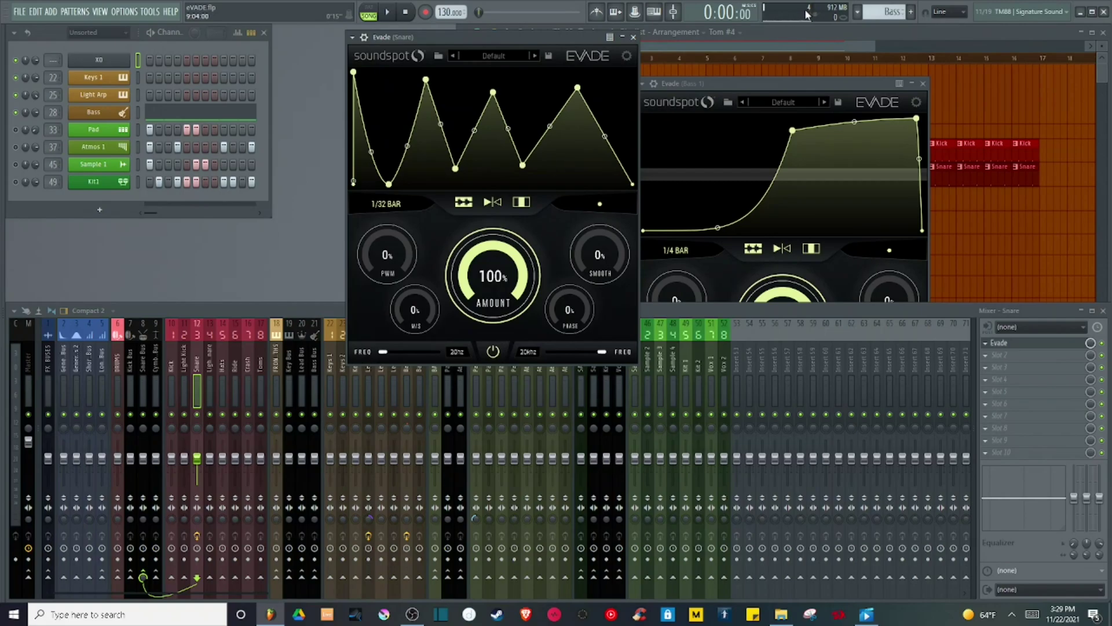
# Step: Toggle the snare's Evade bypass a few more times, leaving the effect on, and return to the mixer
pyautogui.click(494, 351)
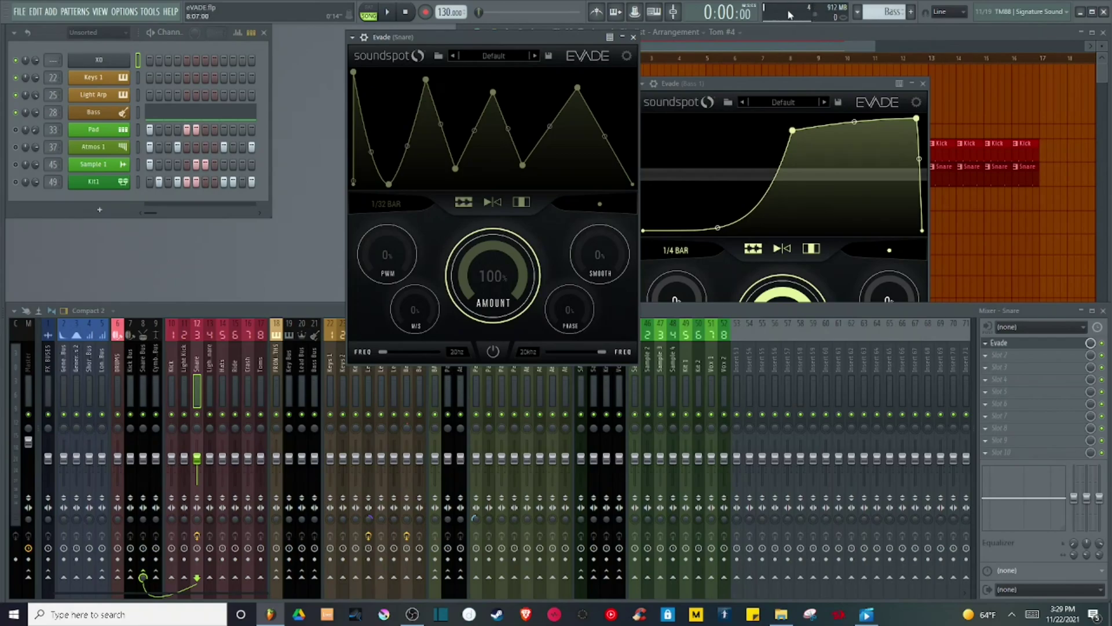
pyautogui.moveTo(493, 36)
pyautogui.mouseDown()
pyautogui.moveTo(531, 25)
pyautogui.moveTo(487, 47)
pyautogui.mouseUp()
pyautogui.click(488, 362)
pyautogui.click(487, 361)
pyautogui.click(487, 362)
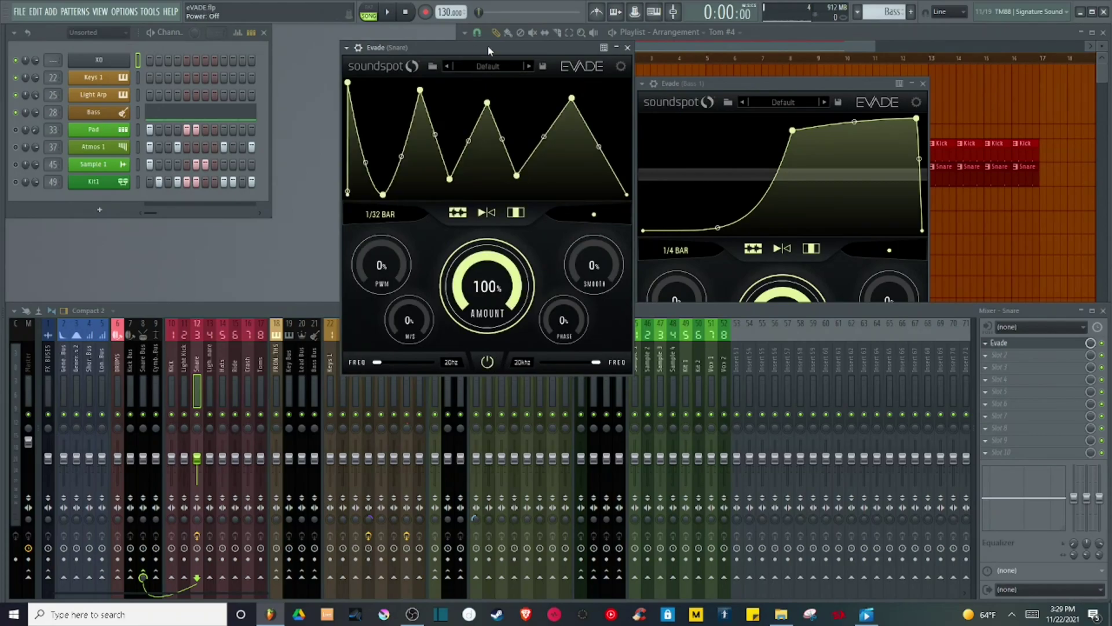
pyautogui.moveTo(488, 45); pyautogui.dragTo(354, 33)
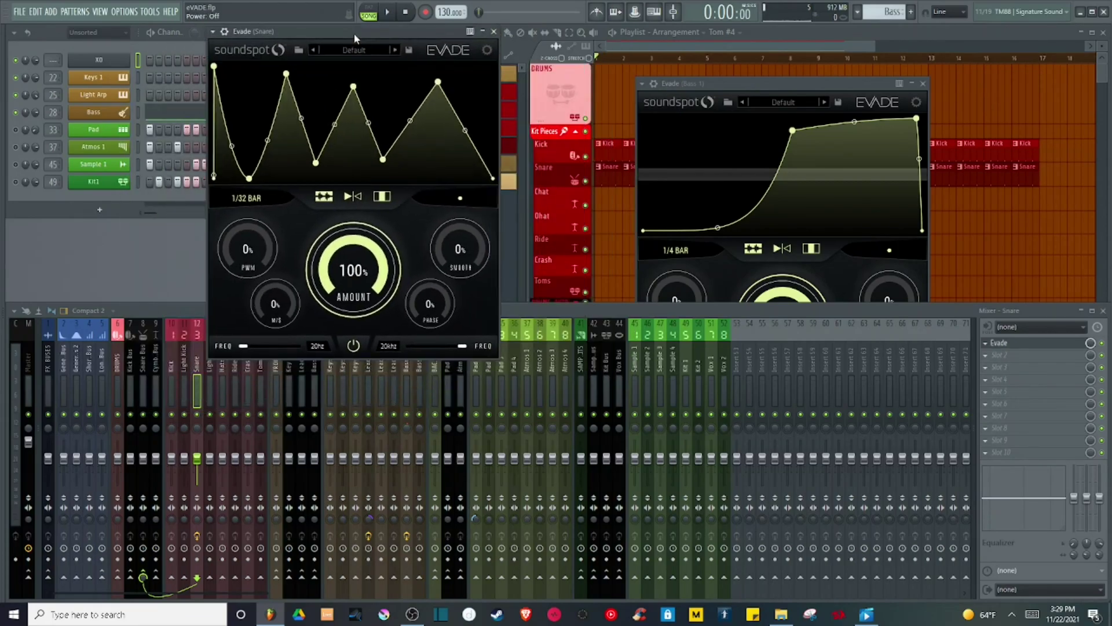
pyautogui.click(1105, 350)
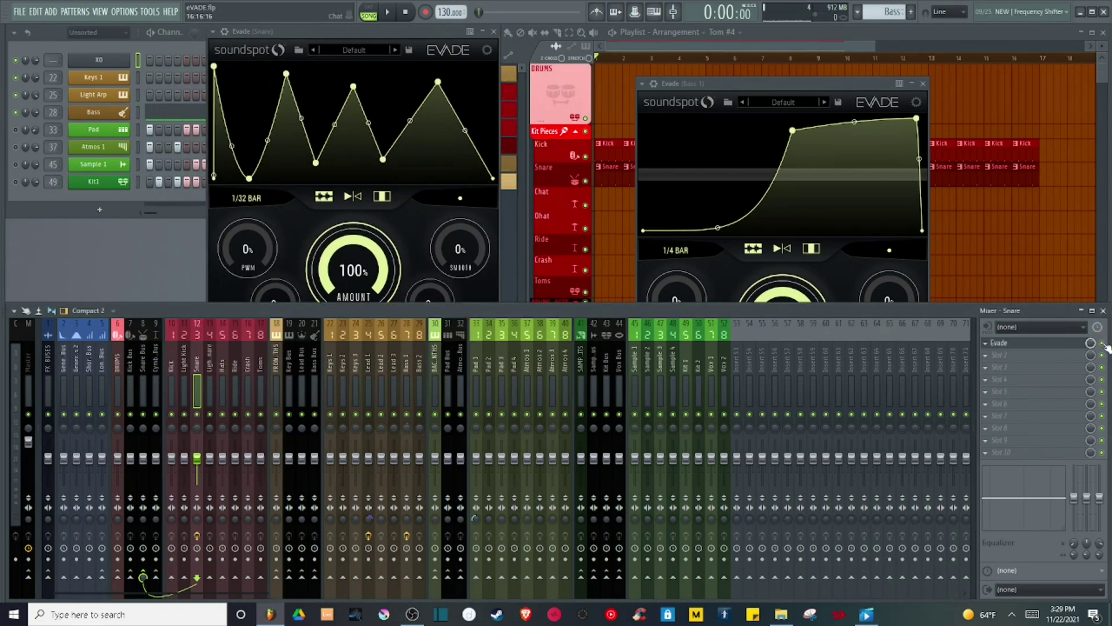
# Step: Move the snare's Evade window aside and bring the Bass 1 Evade window to the front
pyautogui.moveTo(341, 38); pyautogui.dragTo(401, 49)
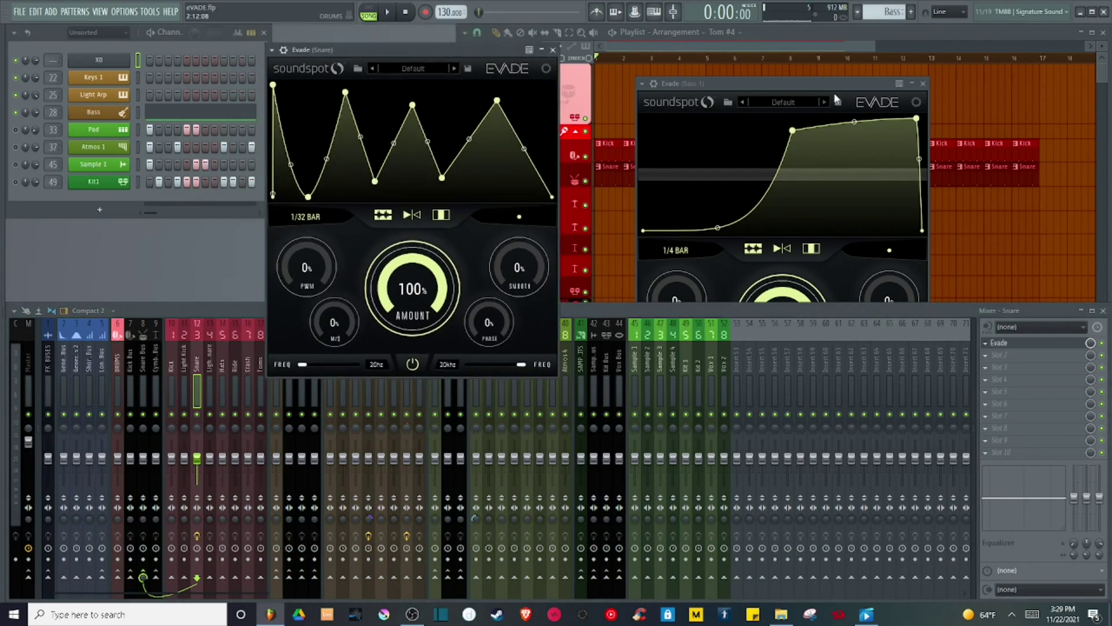
pyautogui.moveTo(744, 79); pyautogui.dragTo(404, 42)
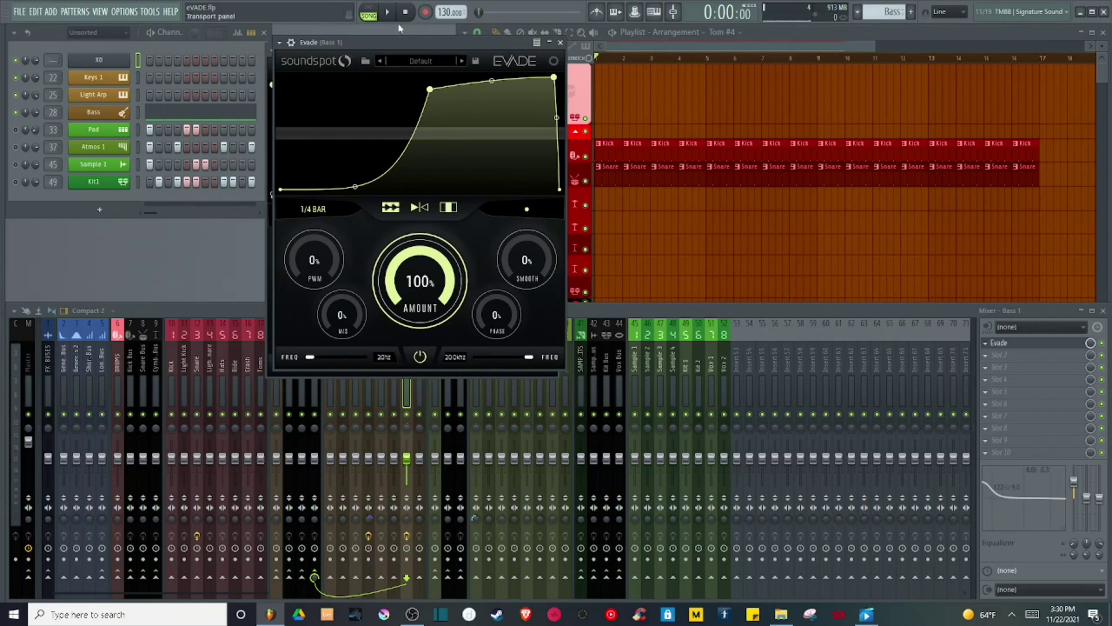
pyautogui.moveTo(411, 45)
pyautogui.mouseDown()
pyautogui.moveTo(391, 39)
pyautogui.moveTo(417, 67)
pyautogui.moveTo(410, 39)
pyautogui.mouseUp()
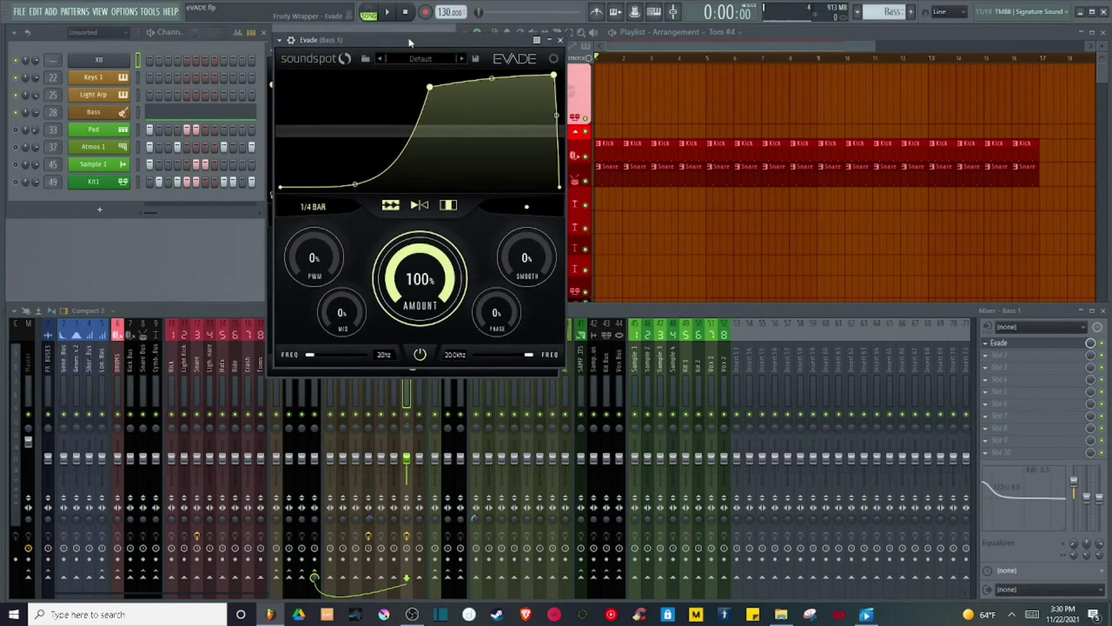